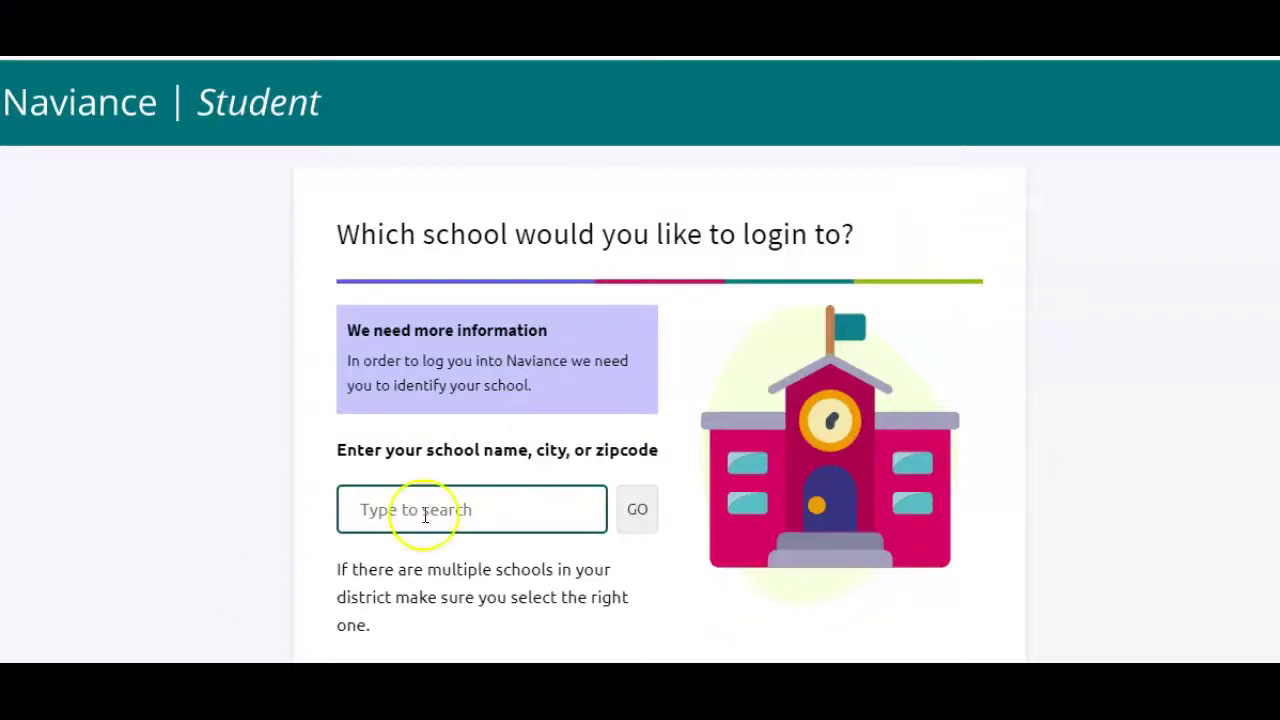
Search for the school "washburn rural", select Washburn Rural High, and choose Student as the user type
{"action": "left_click", "coordinate": [471, 505]}
{"action": "type", "text": "washburn rural"}
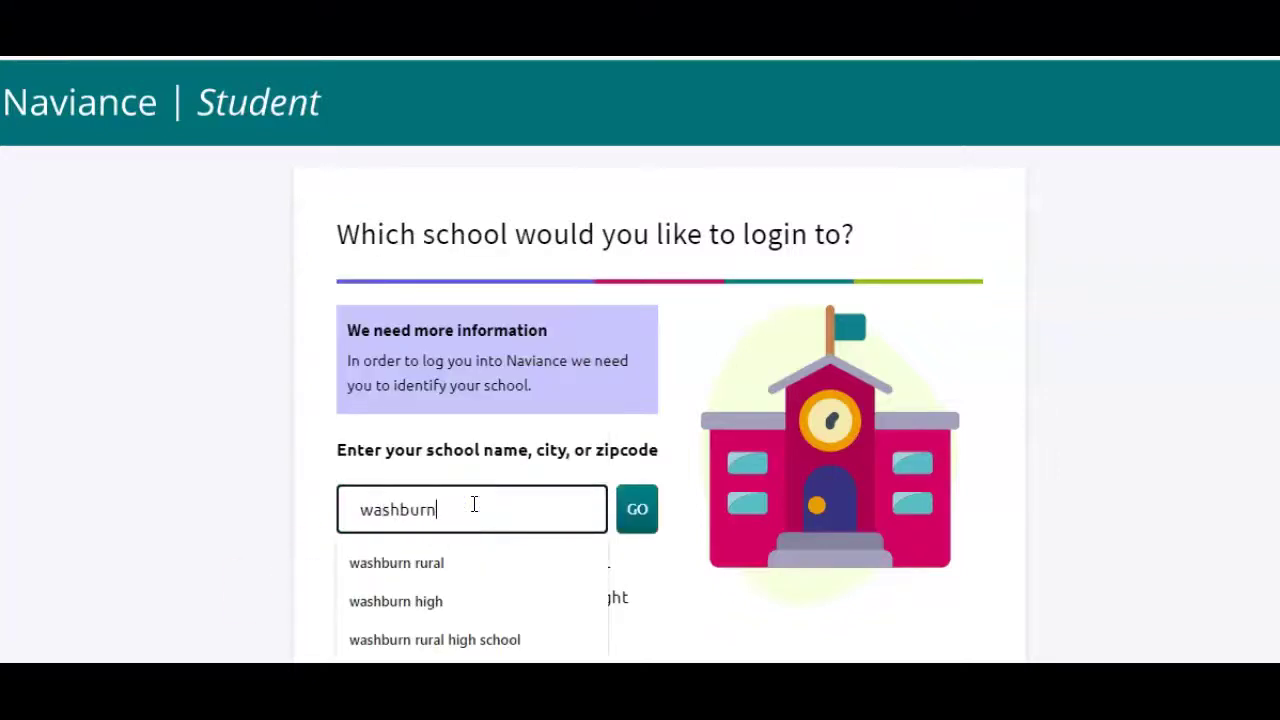
{"action": "left_click", "coordinate": [650, 512]}
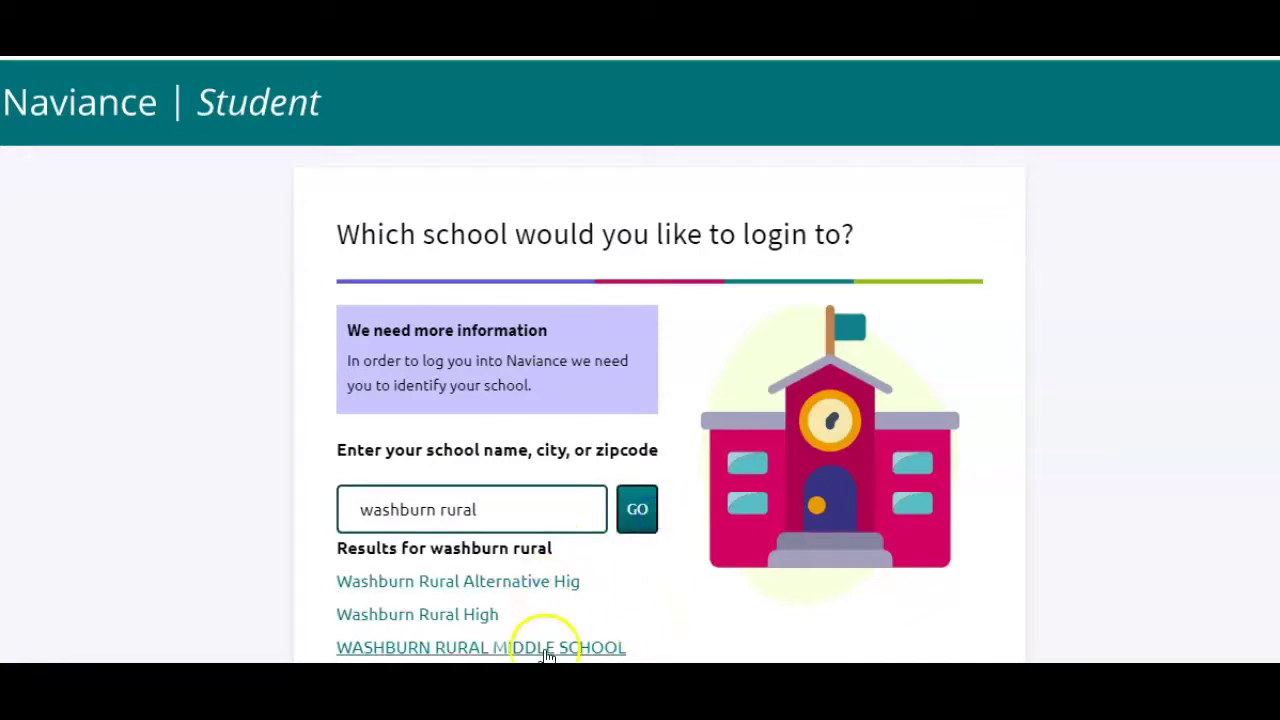
{"action": "left_click", "coordinate": [436, 614]}
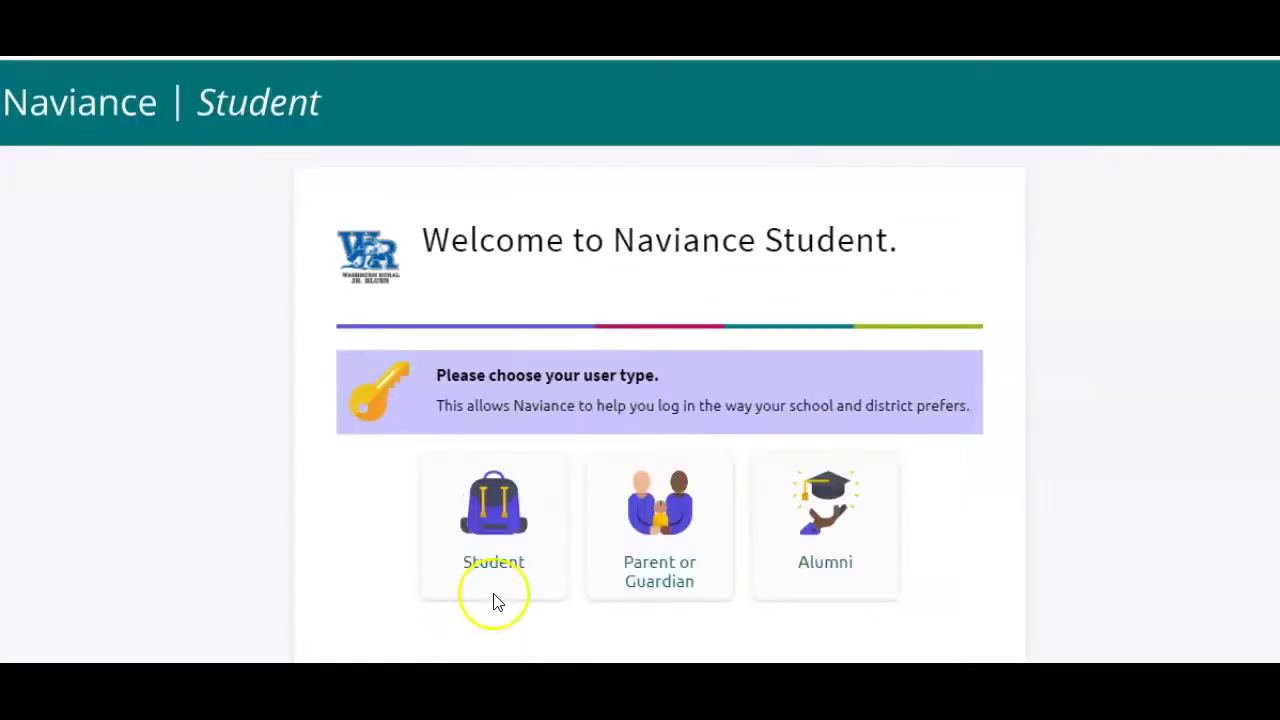
{"action": "left_click", "coordinate": [470, 548]}
Clear the prefilled login details, enter the student's username and account password, and log in
{"action": "left_click", "coordinate": [614, 514]}
{"action": "key", "text": "ctrl+a"}
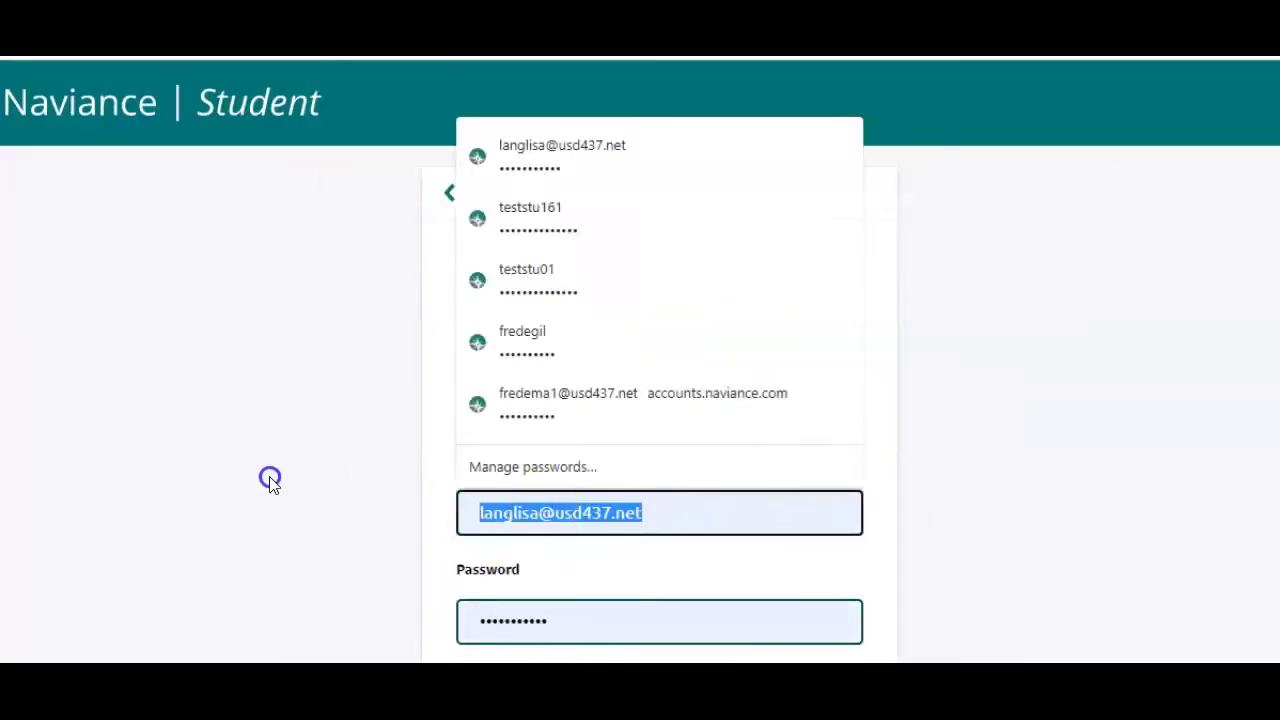
{"action": "key", "text": "BackSpace"}
{"action": "left_click", "coordinate": [276, 486]}
{"action": "left_click_drag", "start_coordinate": [537, 617], "coordinate": [428, 614]}
{"action": "key", "text": "BackSpace"}
{"action": "left_click", "coordinate": [277, 546]}
{"action": "scroll", "coordinate": [857, 523], "scroll_direction": "down", "scroll_amount": 1}
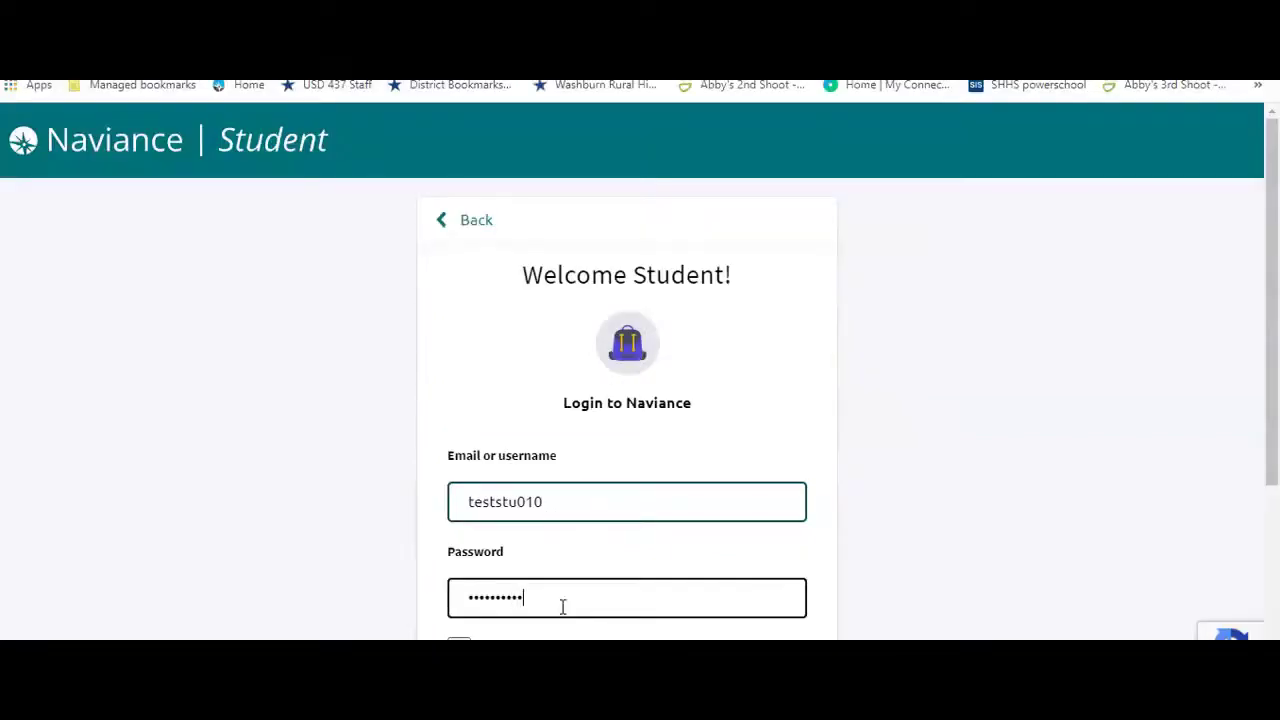
{"action": "key", "text": "Return"}
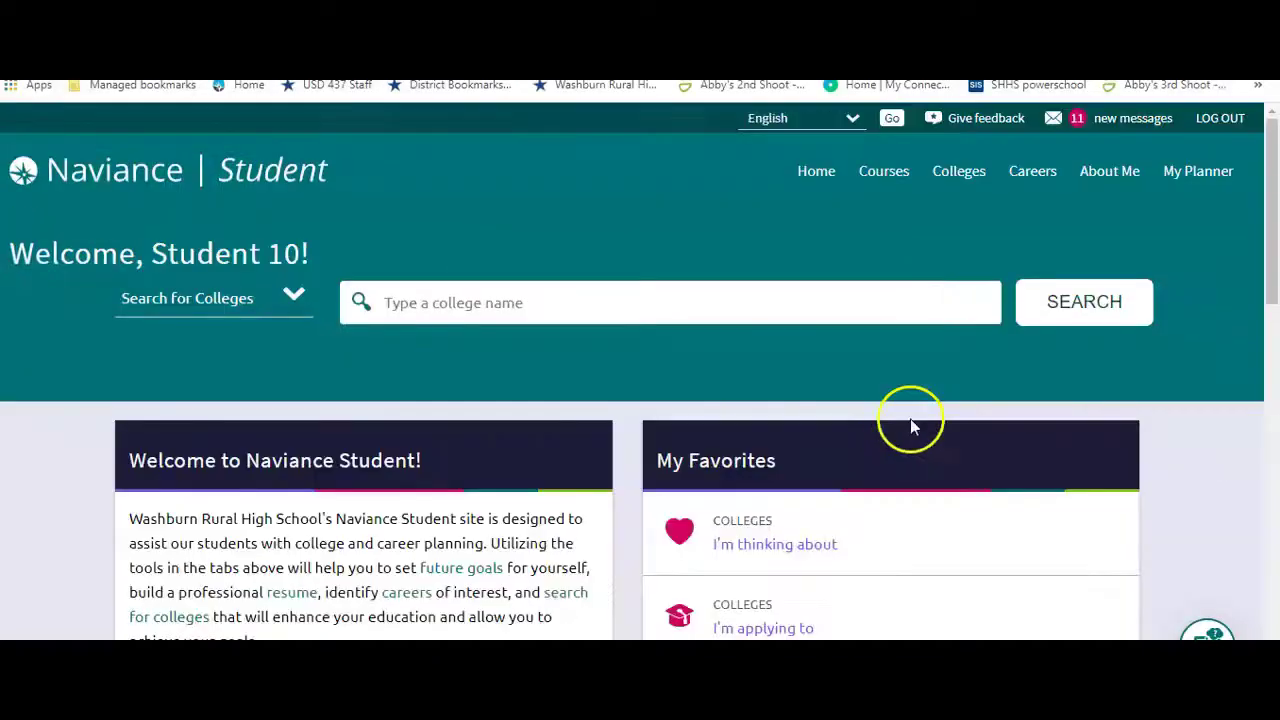
Go to Manage Course Plans and open the WRHS Graduation Plan
{"action": "left_click", "coordinate": [874, 174]}
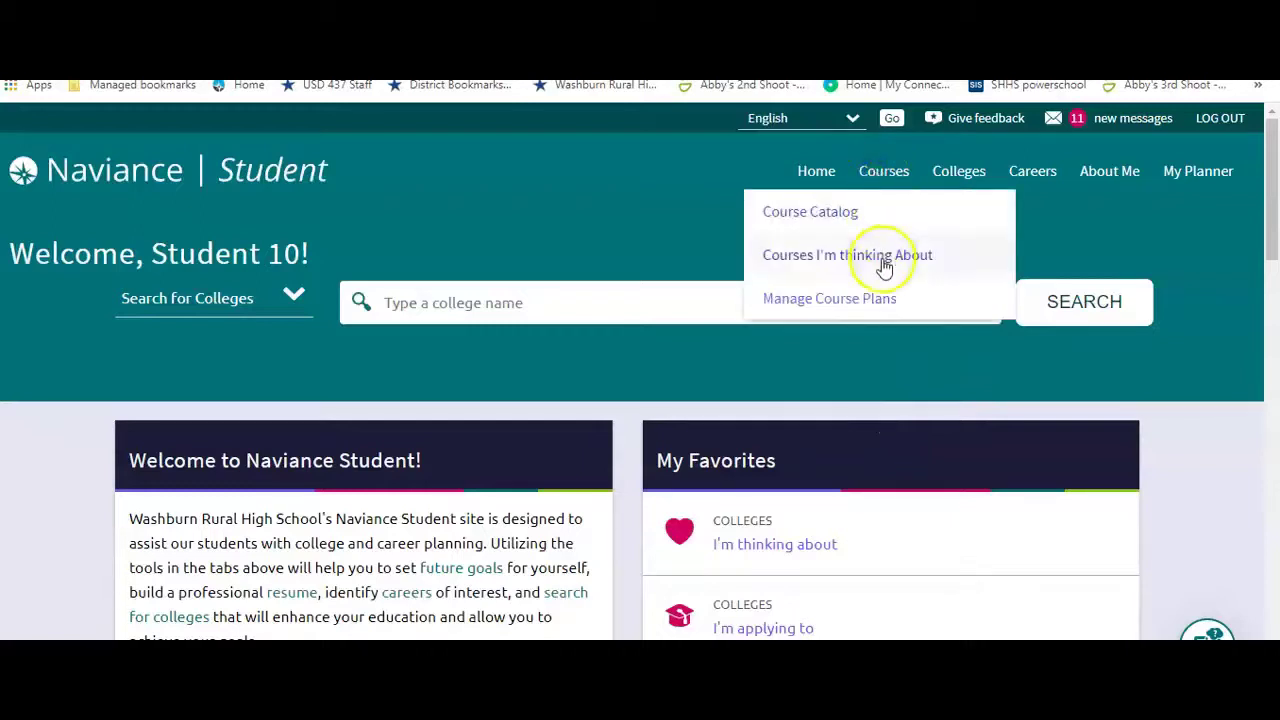
{"action": "left_click", "coordinate": [850, 306]}
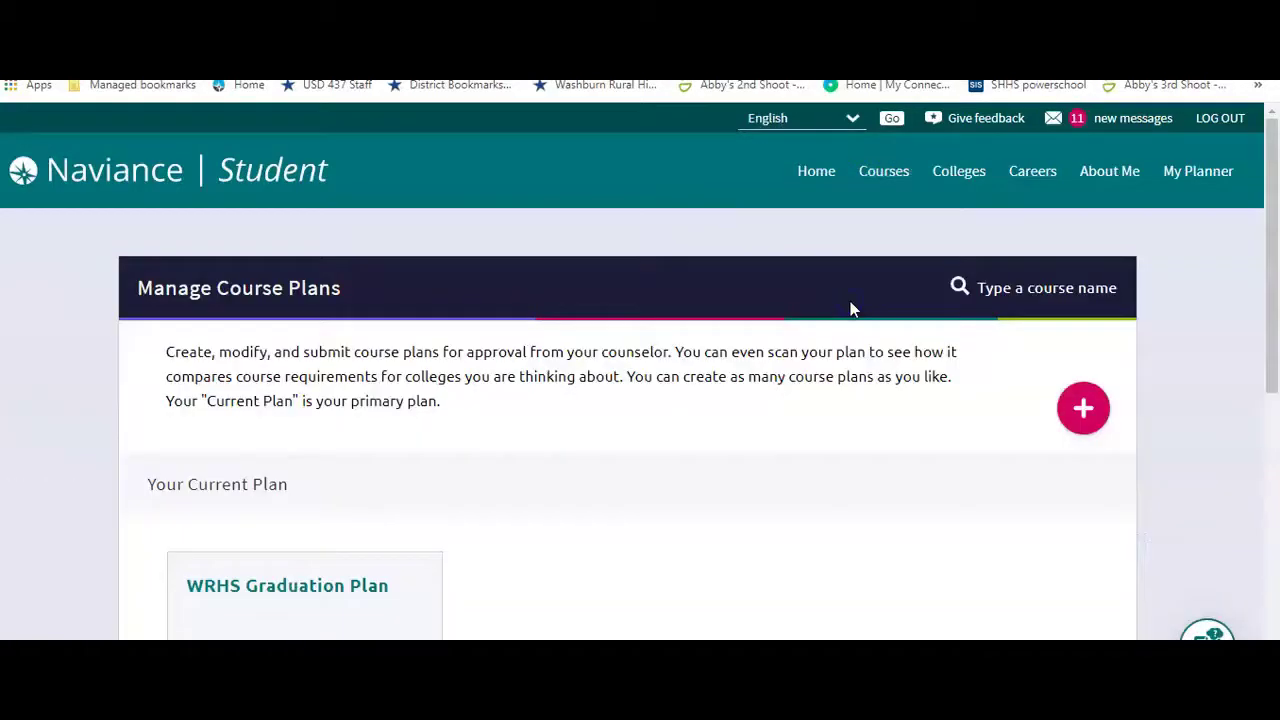
{"action": "left_click_drag", "start_coordinate": [1271, 272], "coordinate": [1275, 368]}
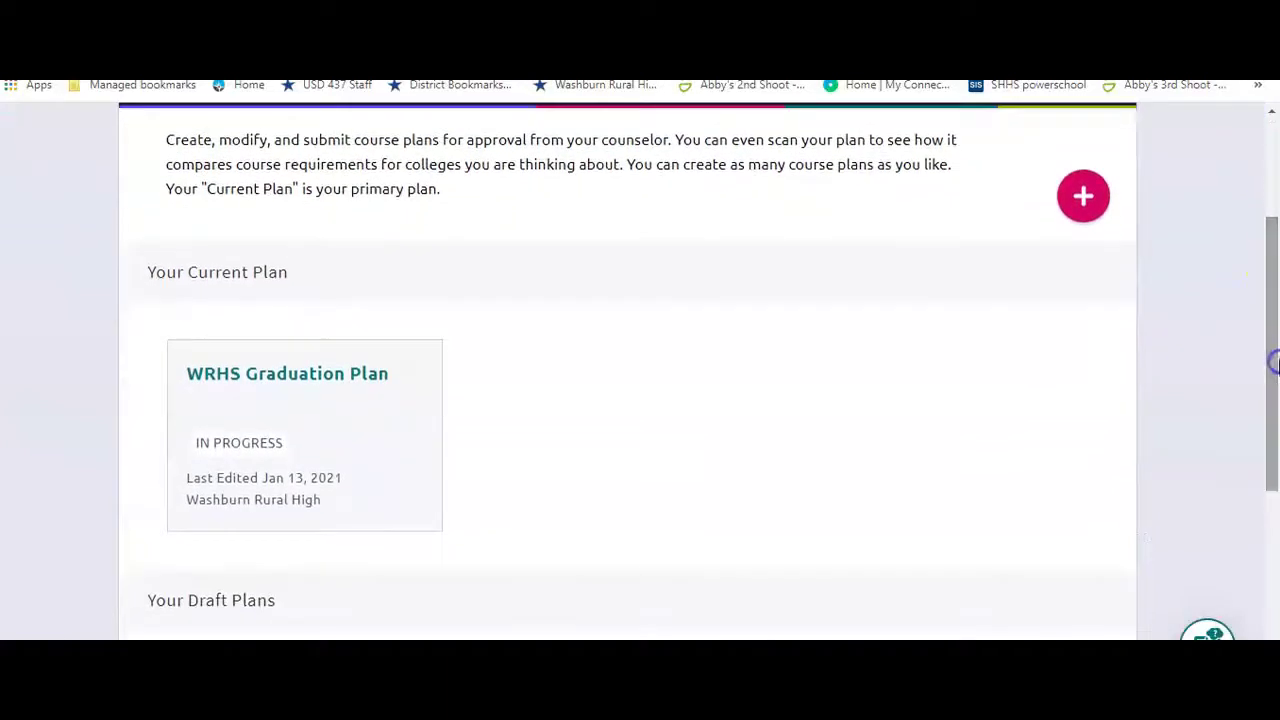
{"action": "left_click", "coordinate": [310, 383]}
{"action": "left_click", "coordinate": [318, 378]}
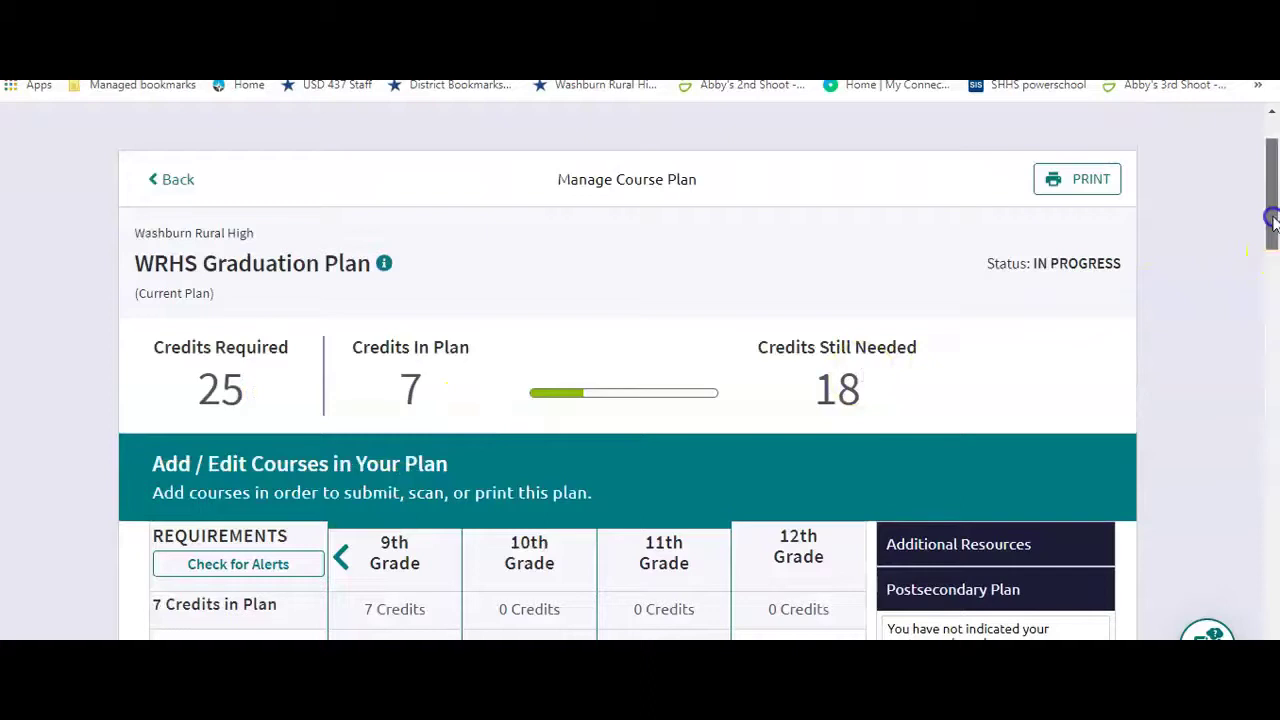
Delete the Speech (Spring) course from the Speech requirement and return to the plan
{"action": "left_click_drag", "start_coordinate": [1271, 222], "coordinate": [1273, 250]}
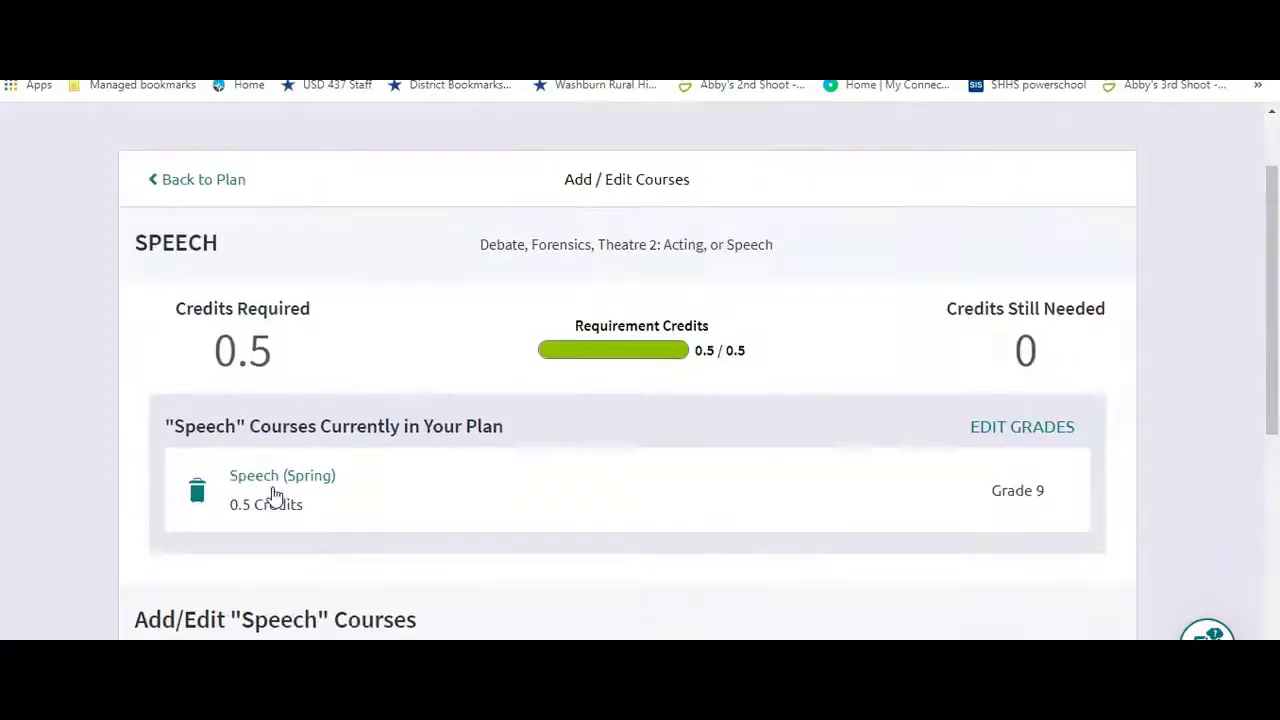
{"action": "left_click", "coordinate": [199, 490]}
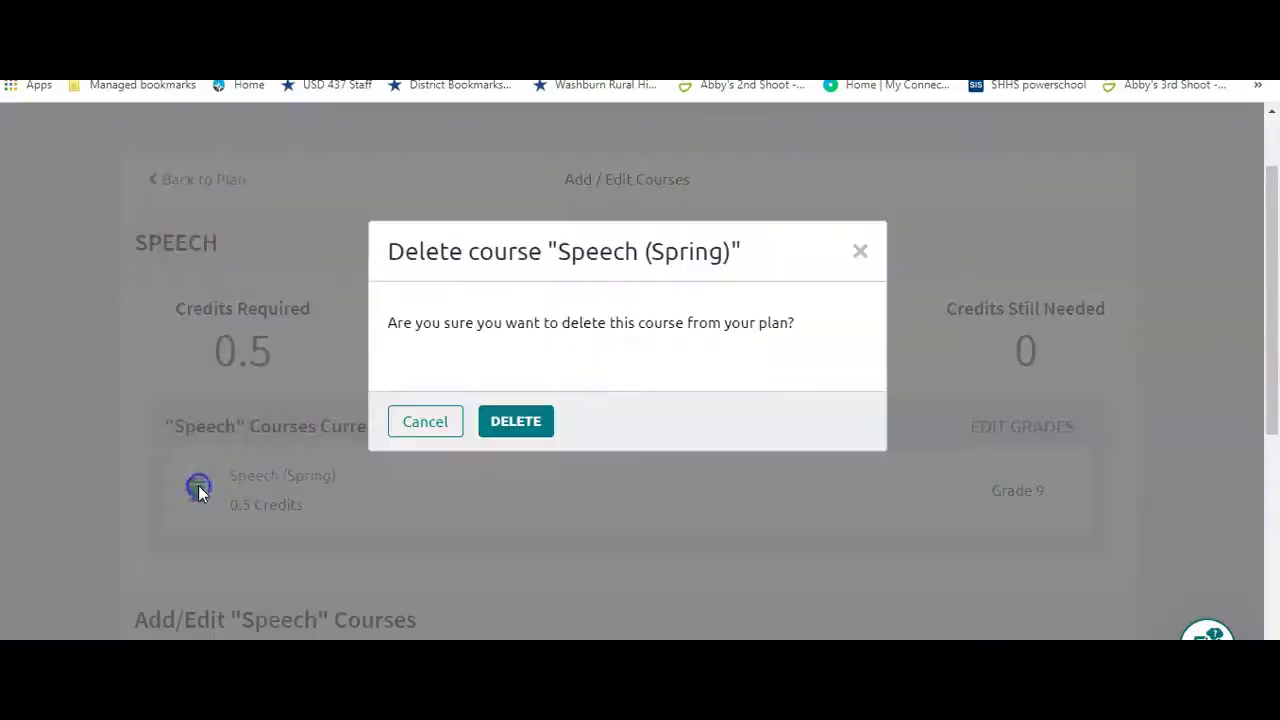
{"action": "left_click", "coordinate": [492, 424]}
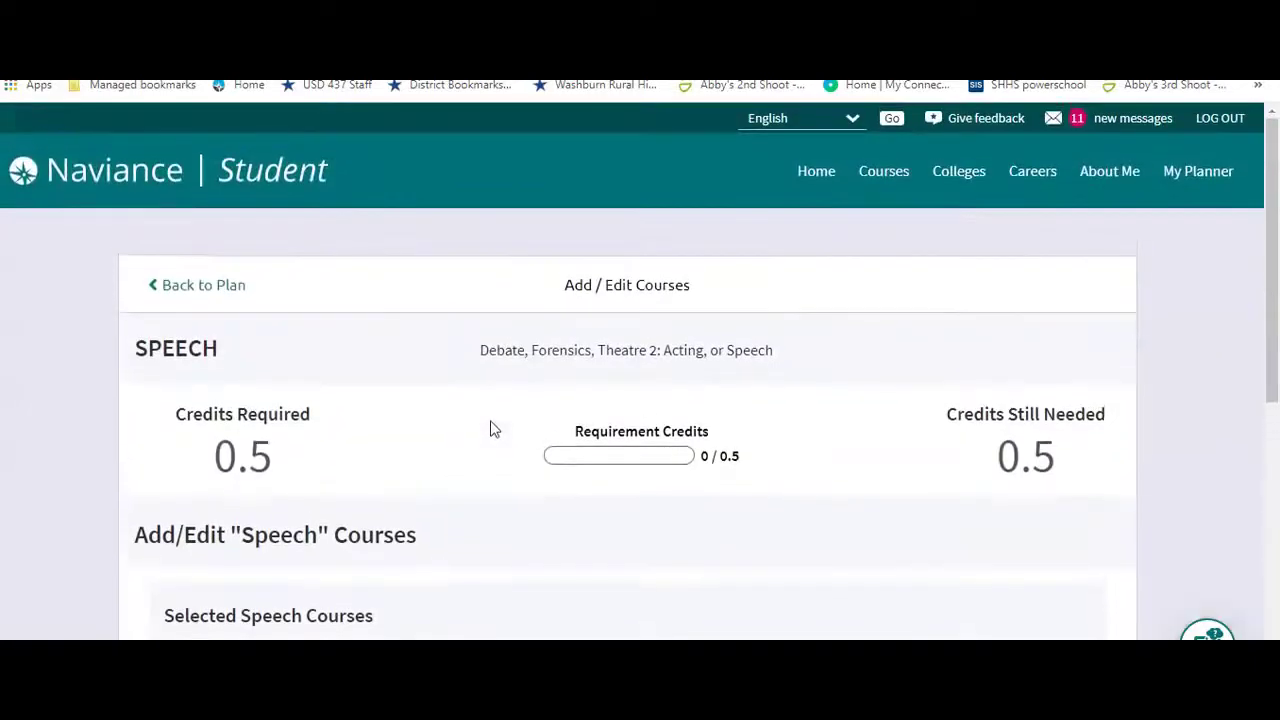
{"action": "left_click_drag", "start_coordinate": [1268, 294], "coordinate": [1266, 237]}
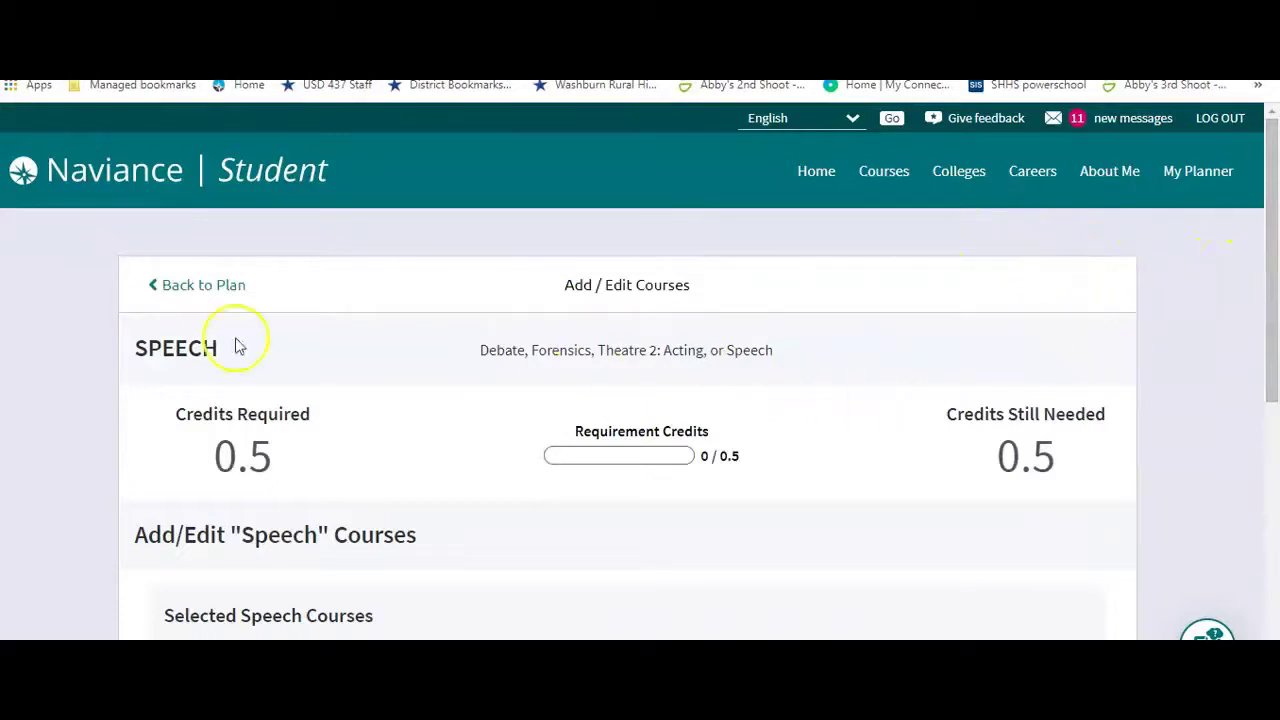
{"action": "left_click", "coordinate": [152, 286]}
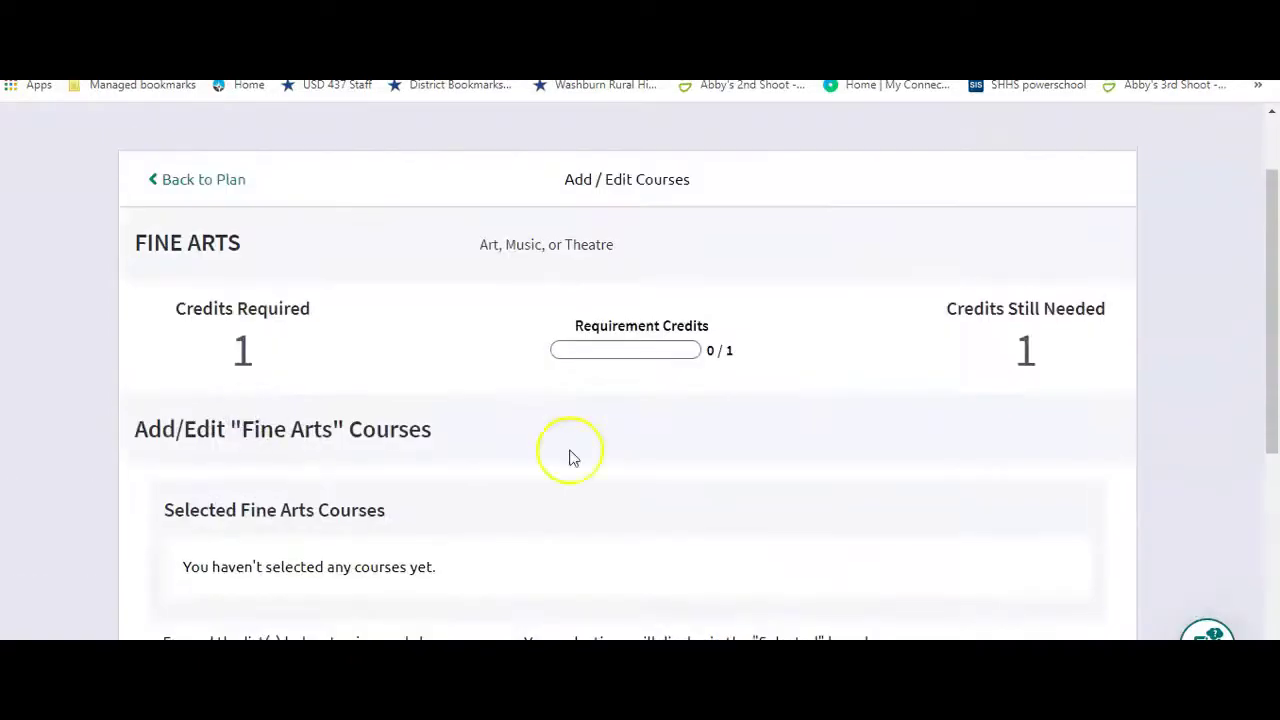
Expand List 1 of the Fine Arts requirement and search its courses for "desig"
{"action": "left_click_drag", "start_coordinate": [1274, 320], "coordinate": [1245, 449]}
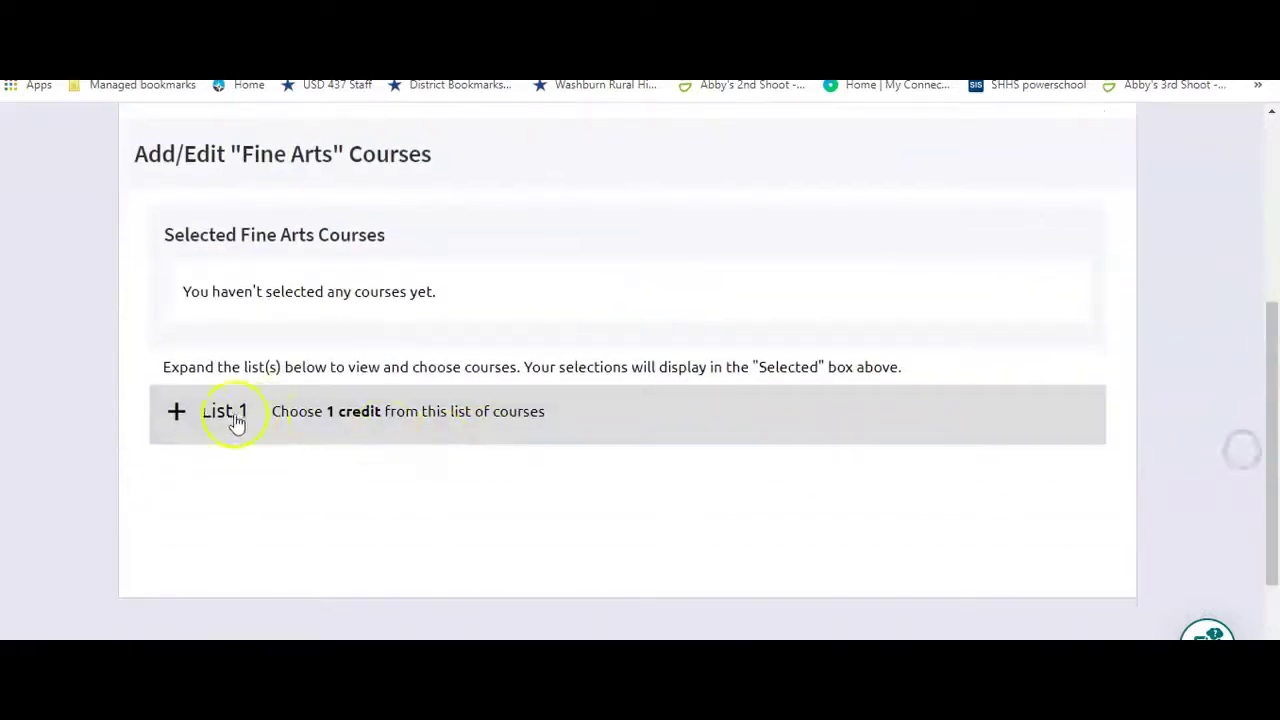
{"action": "left_click", "coordinate": [176, 413]}
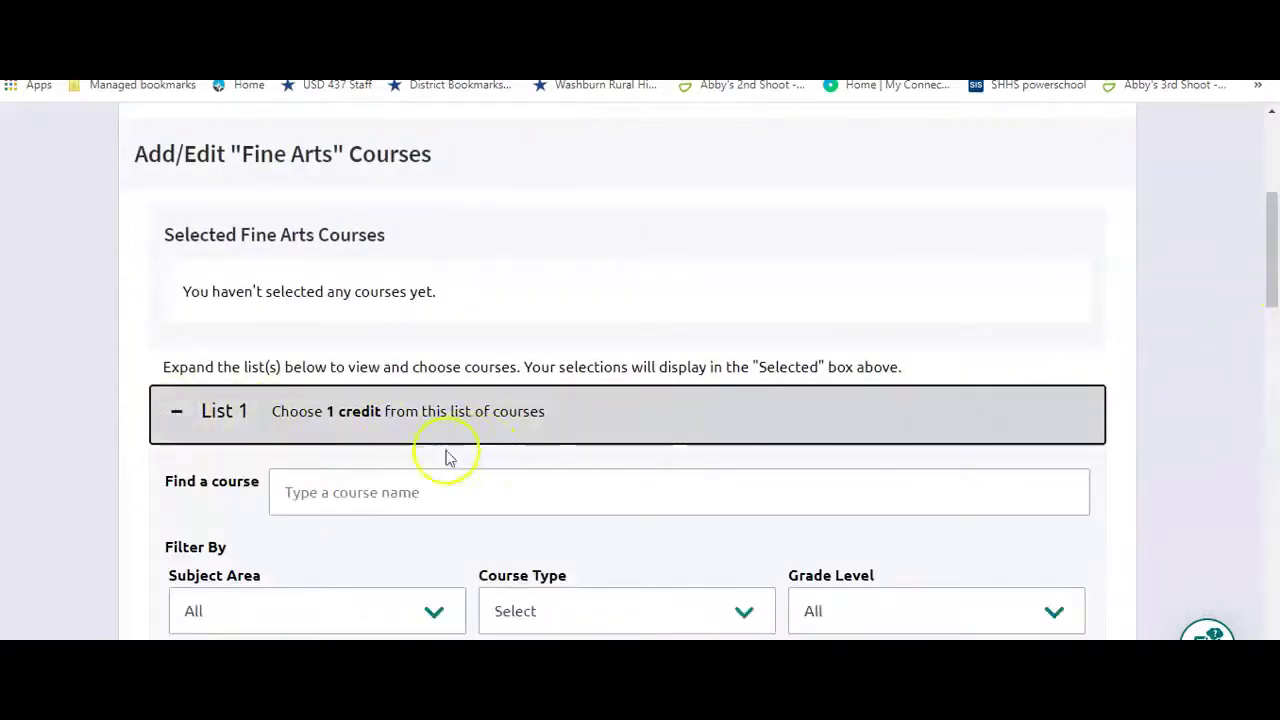
{"action": "left_click", "coordinate": [395, 489]}
{"action": "type", "text": "des"}
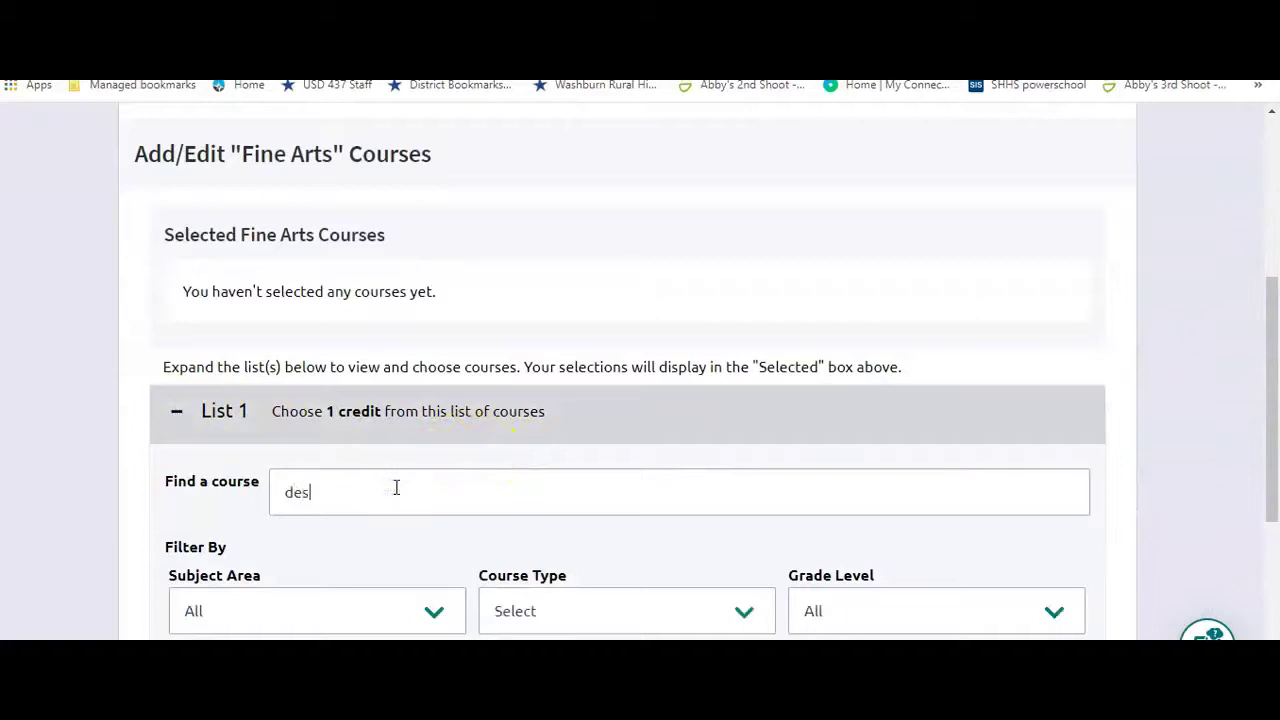
{"action": "type", "text": "ig"}
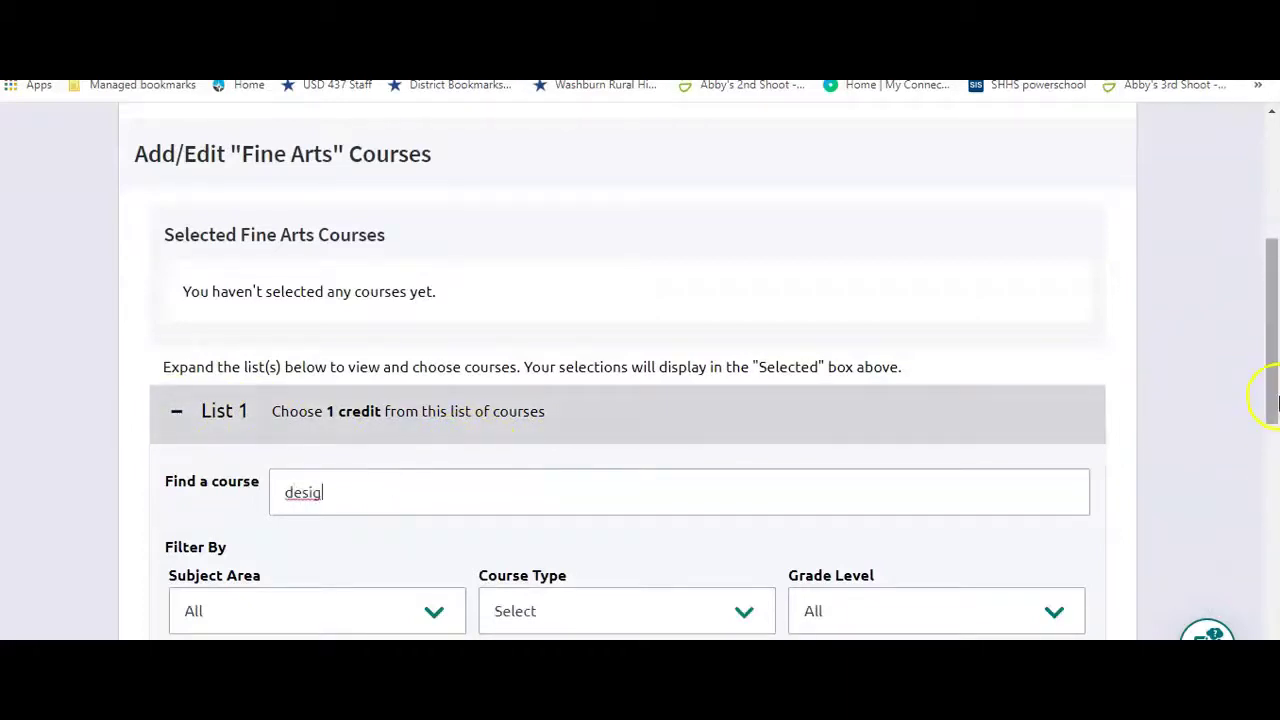
Select Design (Spring), assign it to Grade 9, add it to the plan, and return to the plan overview
{"action": "left_click_drag", "start_coordinate": [1268, 366], "coordinate": [1271, 543]}
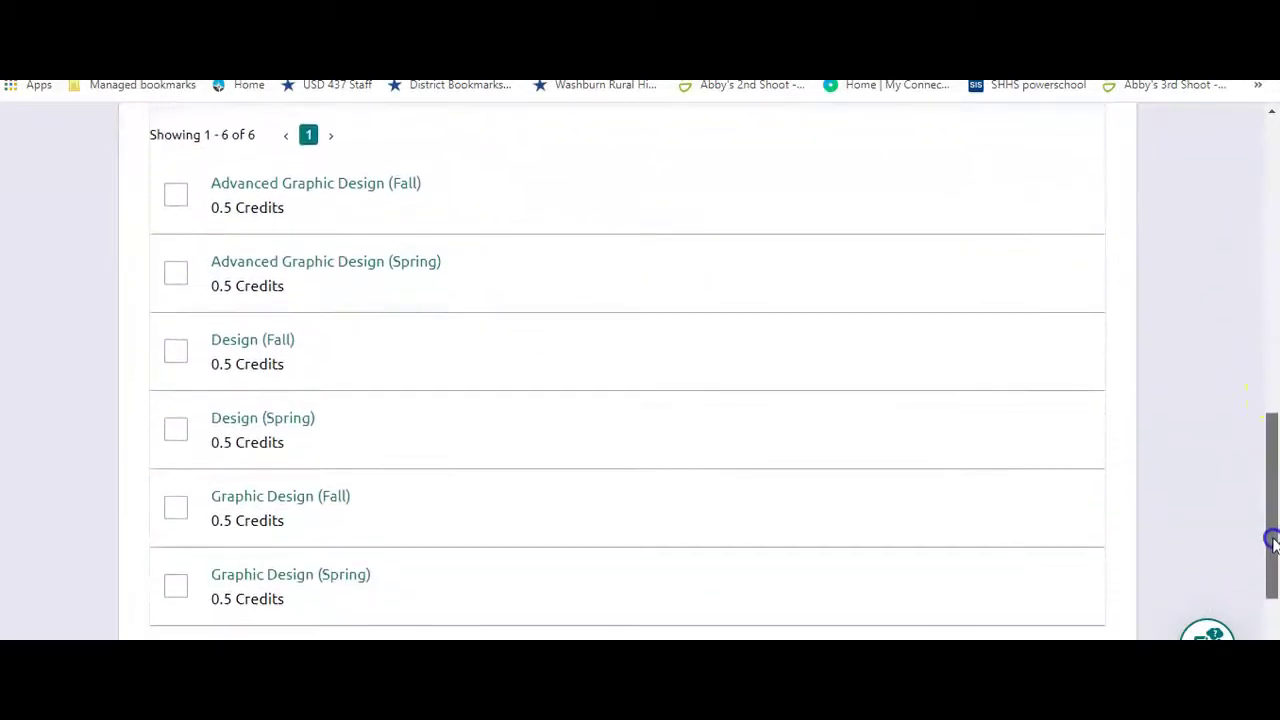
{"action": "left_click", "coordinate": [176, 432]}
{"action": "left_click_drag", "start_coordinate": [1272, 465], "coordinate": [1266, 263]}
{"action": "left_click", "coordinate": [957, 316]}
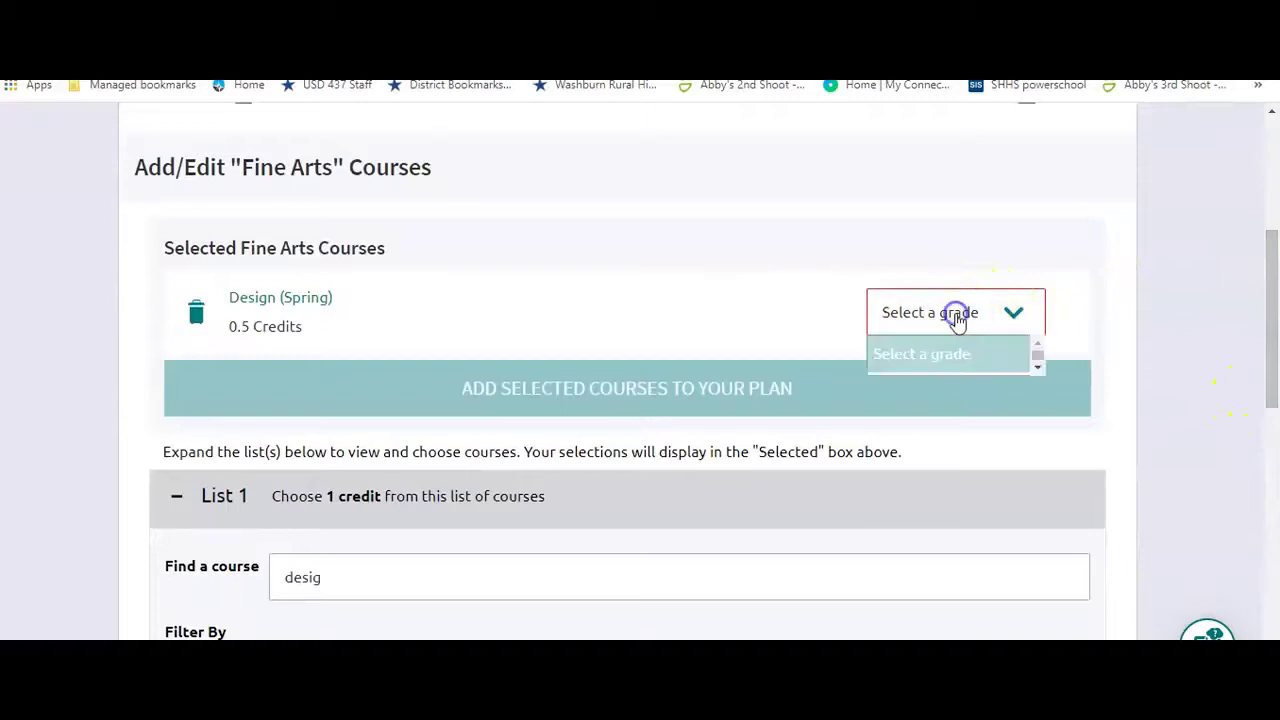
{"action": "left_click", "coordinate": [908, 390]}
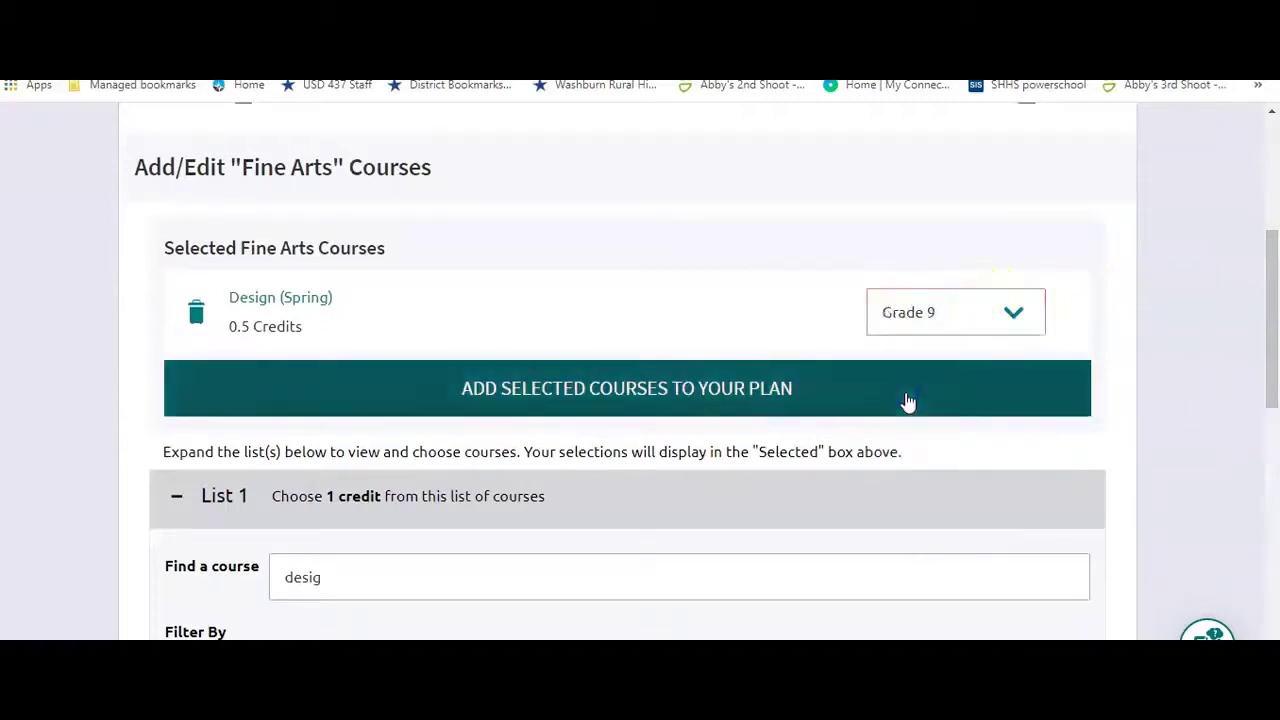
{"action": "left_click", "coordinate": [711, 390]}
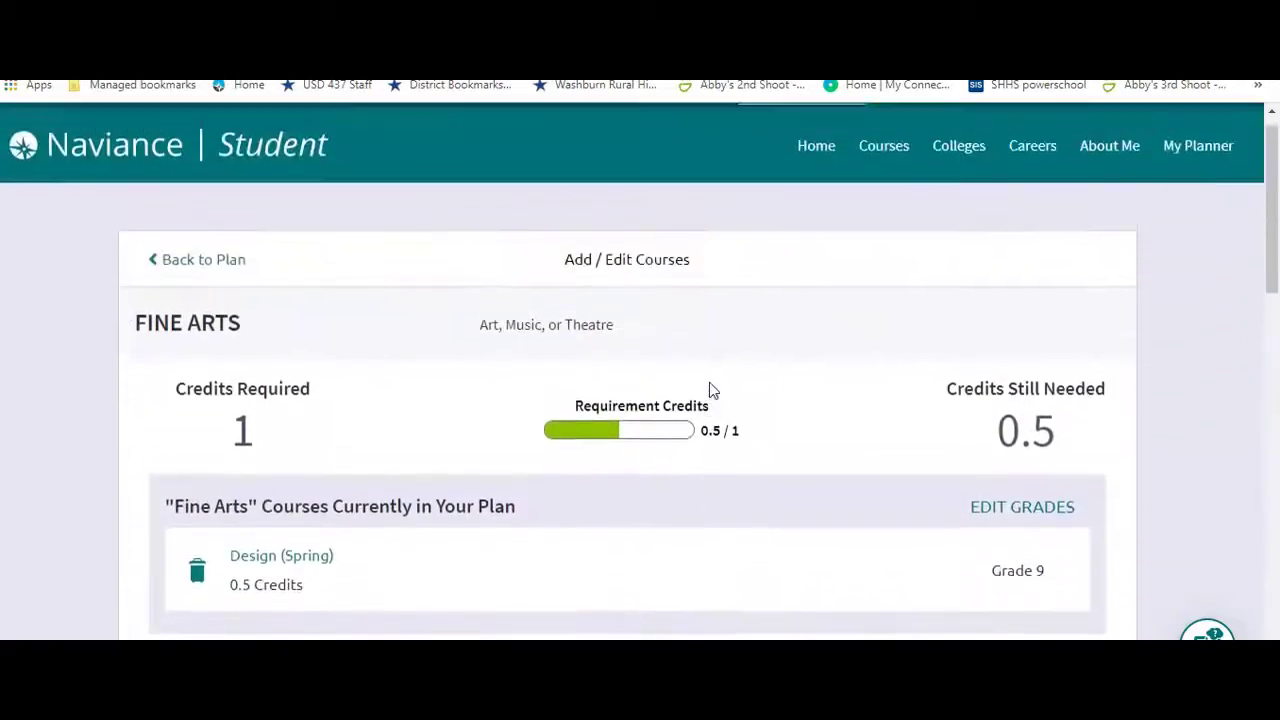
{"action": "left_click", "coordinate": [170, 323]}
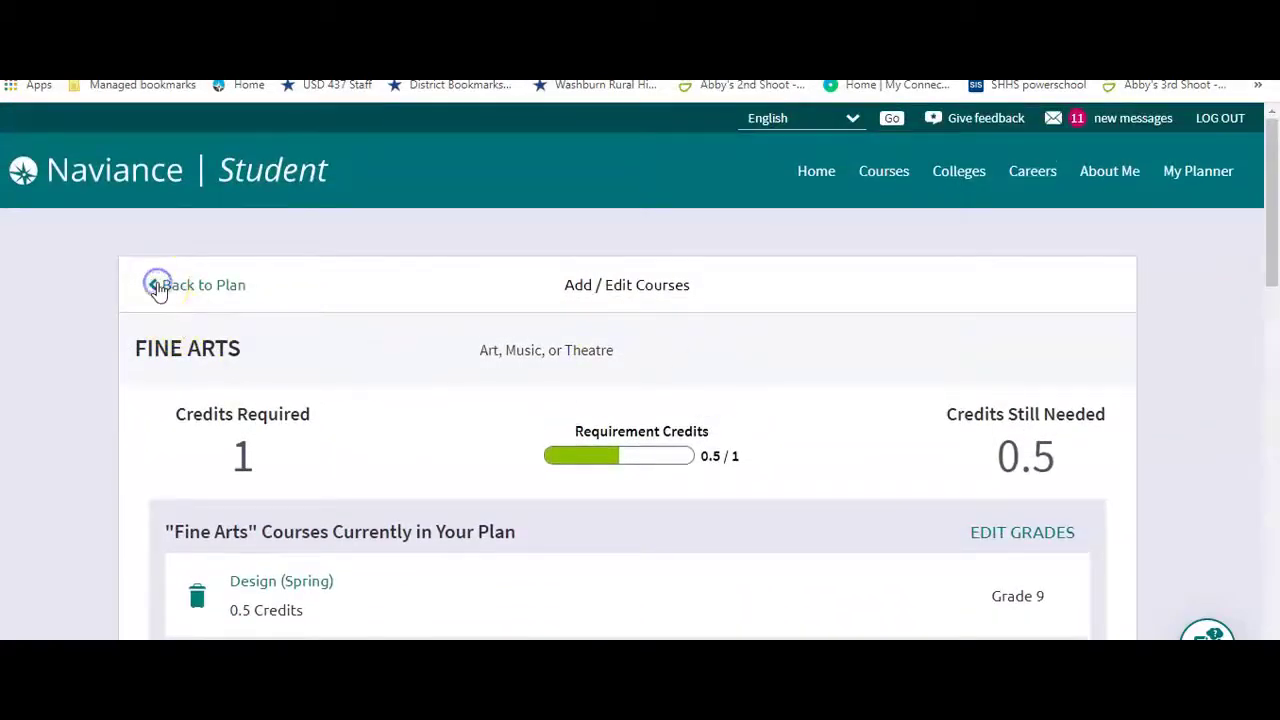
{"action": "left_click", "coordinate": [158, 285]}
Open the English requirement of the graduation plan for course editing
{"action": "left_click", "coordinate": [1277, 264]}
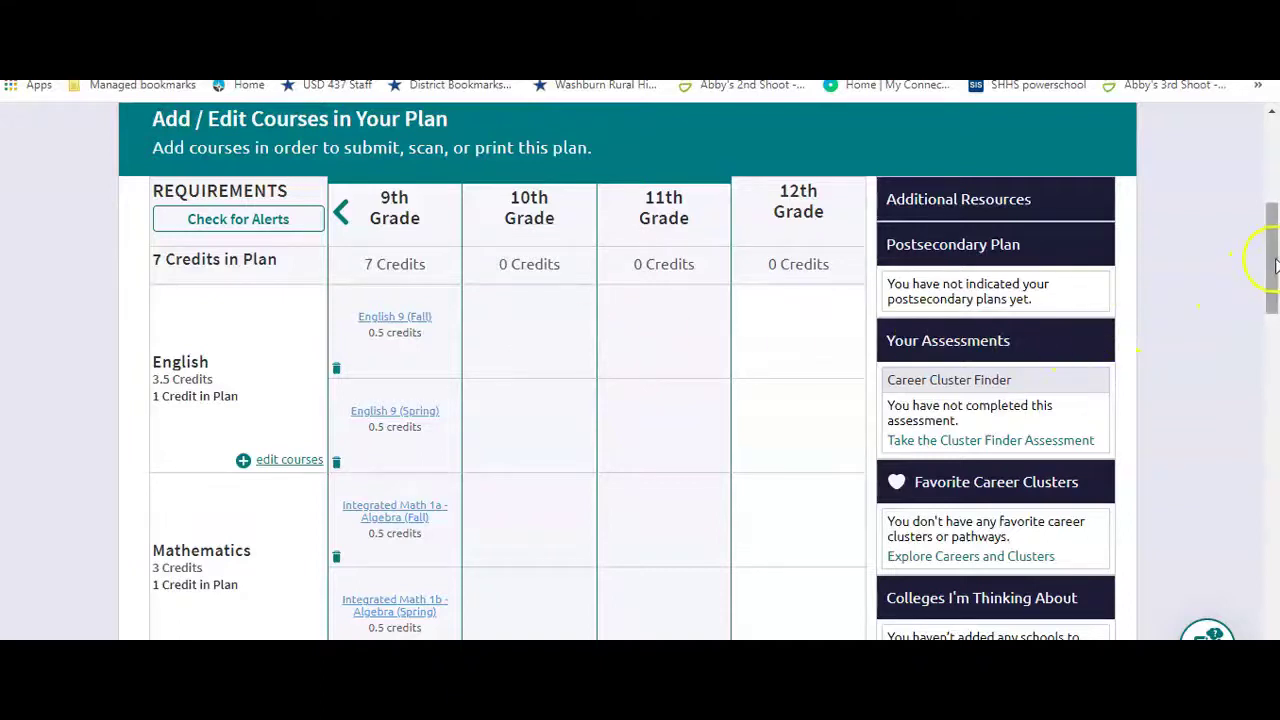
{"action": "left_click_drag", "start_coordinate": [1271, 251], "coordinate": [1274, 218]}
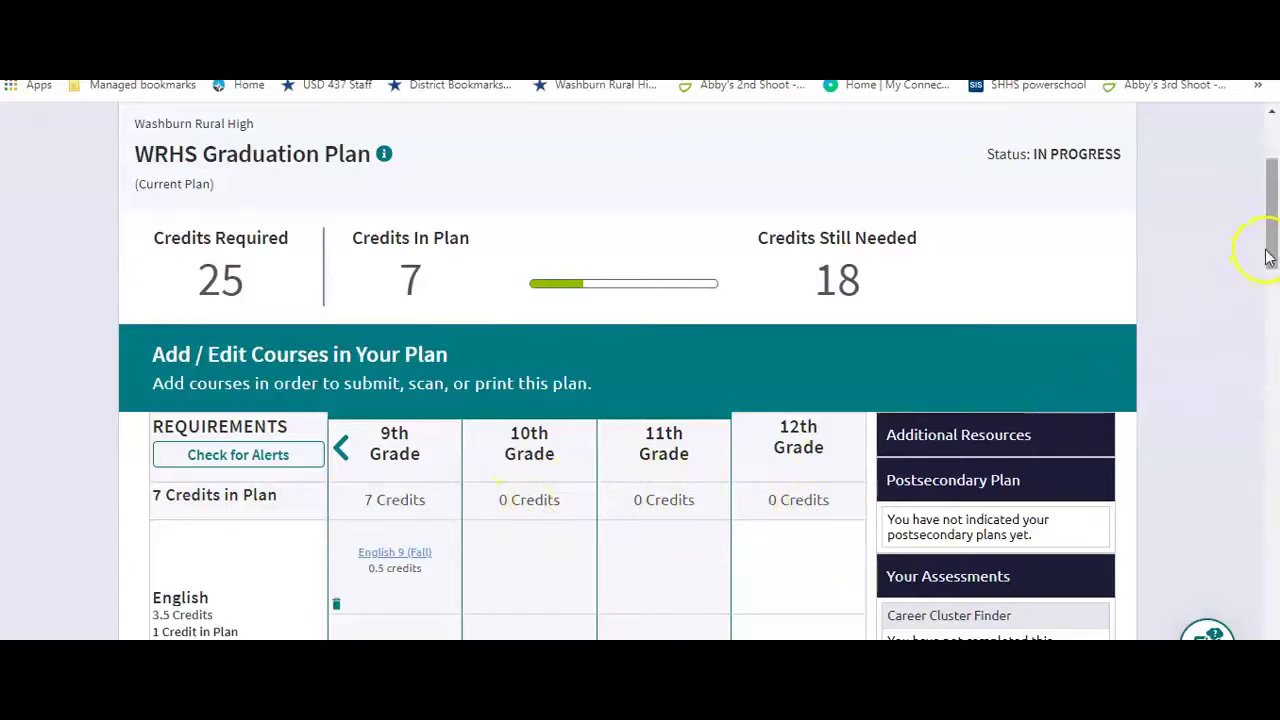
{"action": "left_click_drag", "start_coordinate": [1270, 245], "coordinate": [1270, 299]}
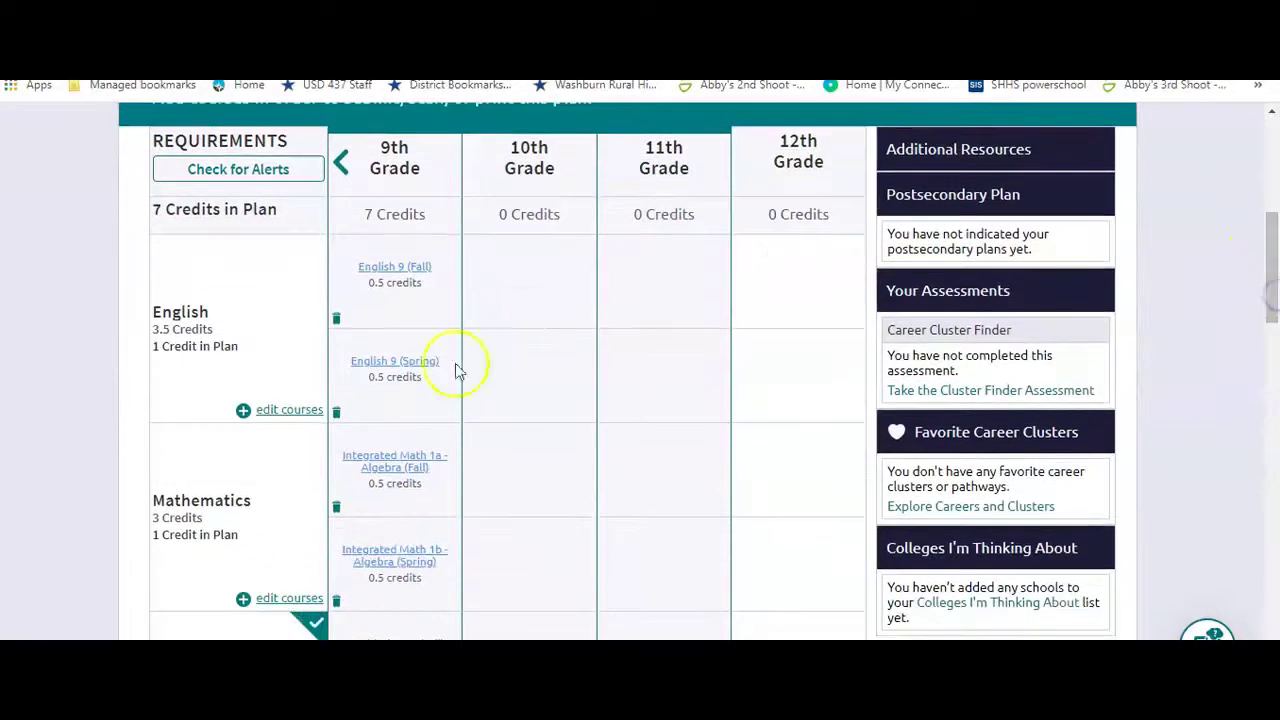
{"action": "left_click", "coordinate": [270, 413]}
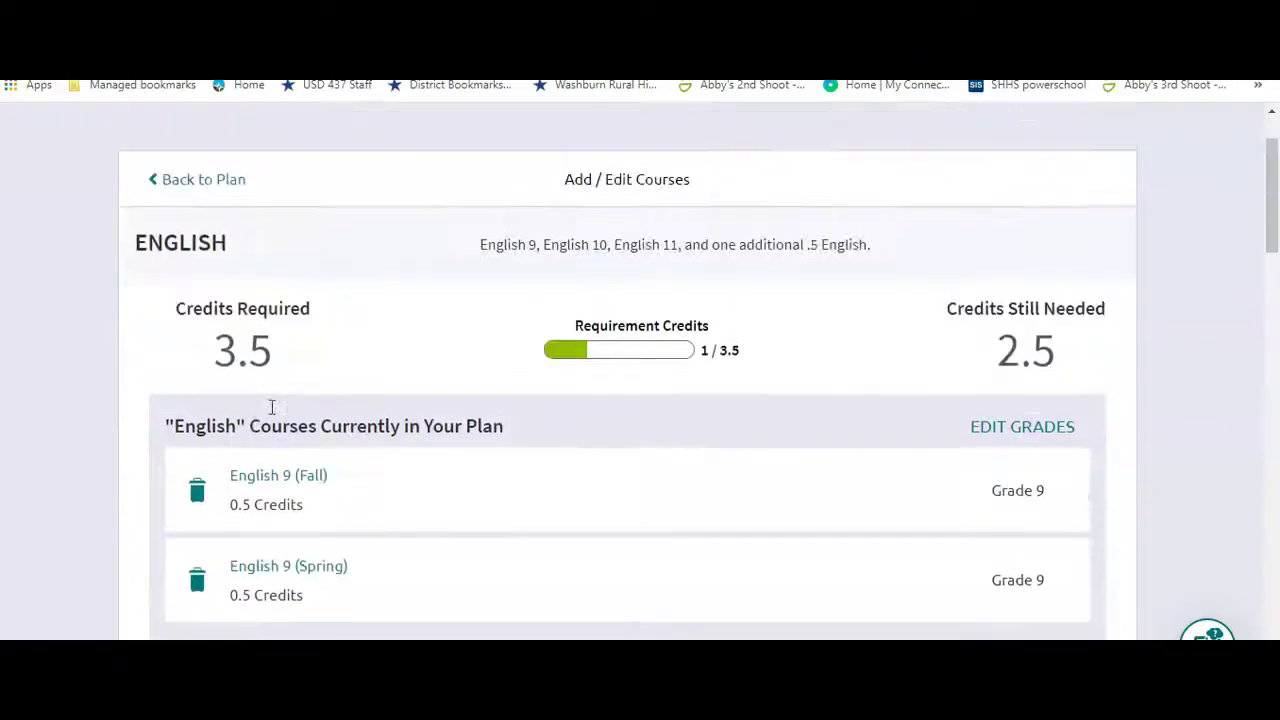
Choose English 10 (Fall) and English 10 (Spring) for Grade 10, and English 11 (Fall) and English 11 (Spring) for Grade 11
{"action": "left_click_drag", "start_coordinate": [1268, 212], "coordinate": [1271, 433]}
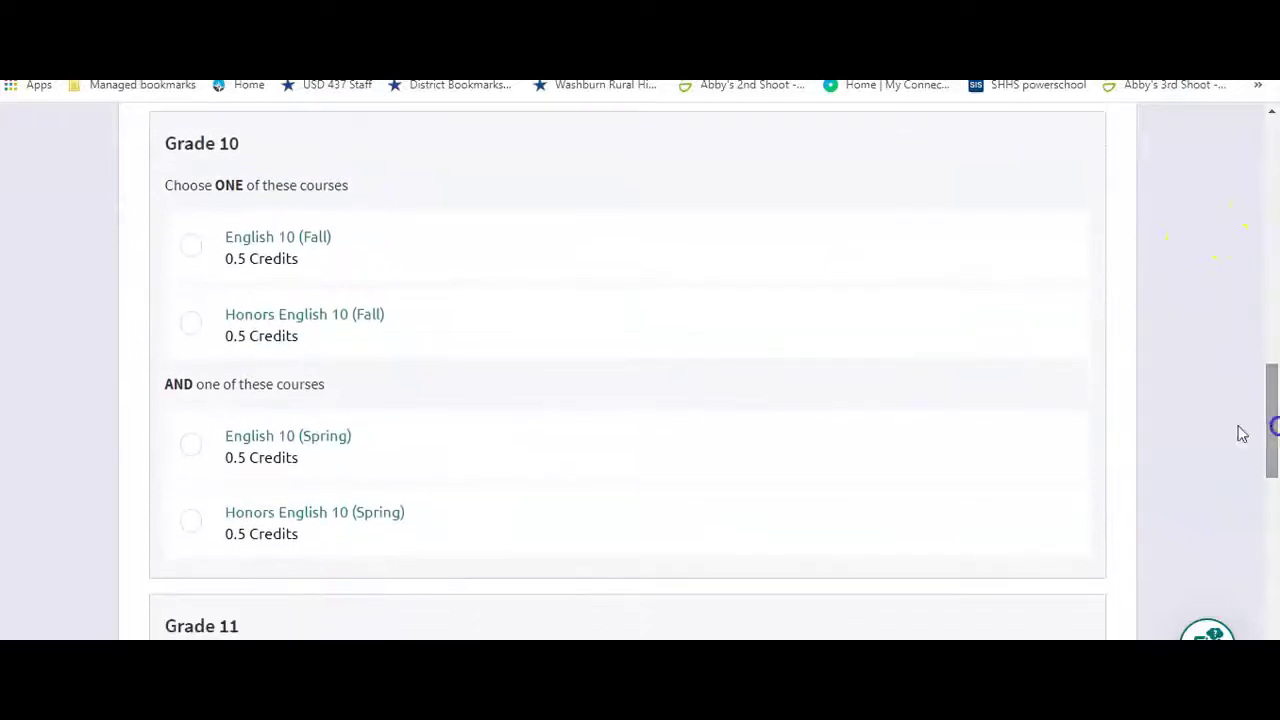
{"action": "left_click", "coordinate": [192, 247]}
{"action": "left_click", "coordinate": [193, 446]}
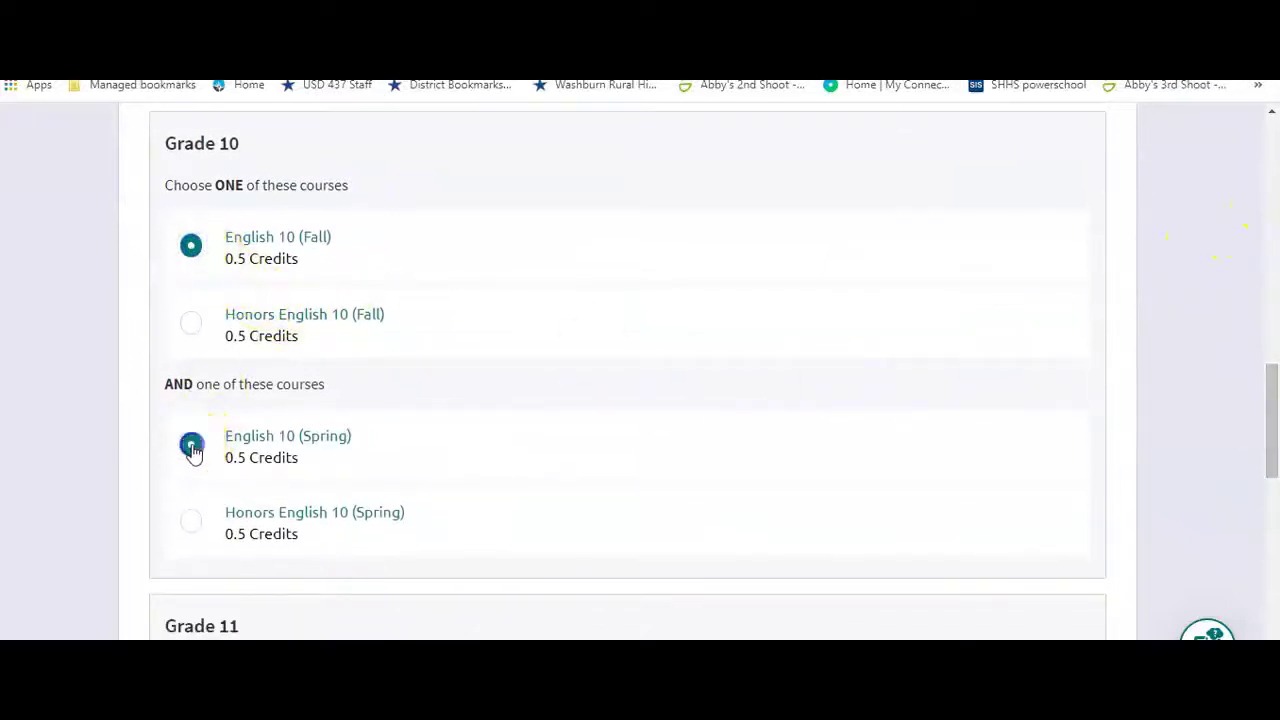
{"action": "left_click_drag", "start_coordinate": [1269, 362], "coordinate": [1274, 452]}
{"action": "left_click", "coordinate": [188, 330]}
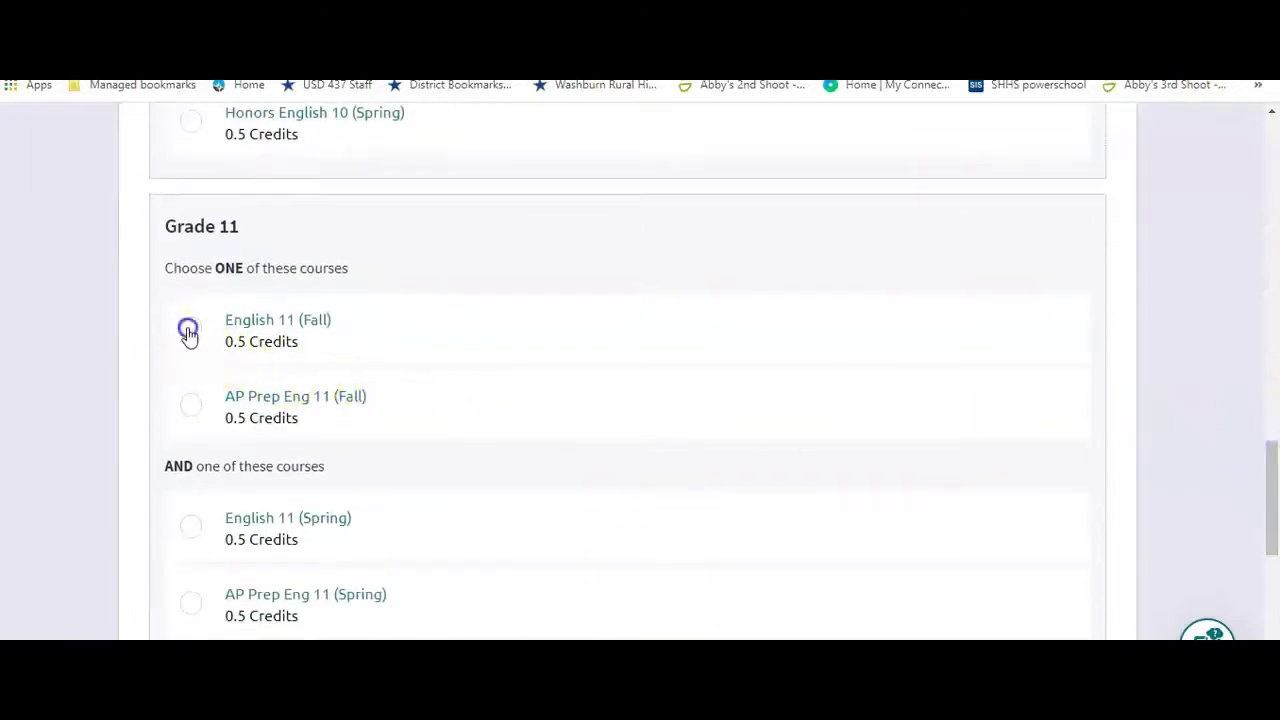
{"action": "left_click", "coordinate": [192, 526]}
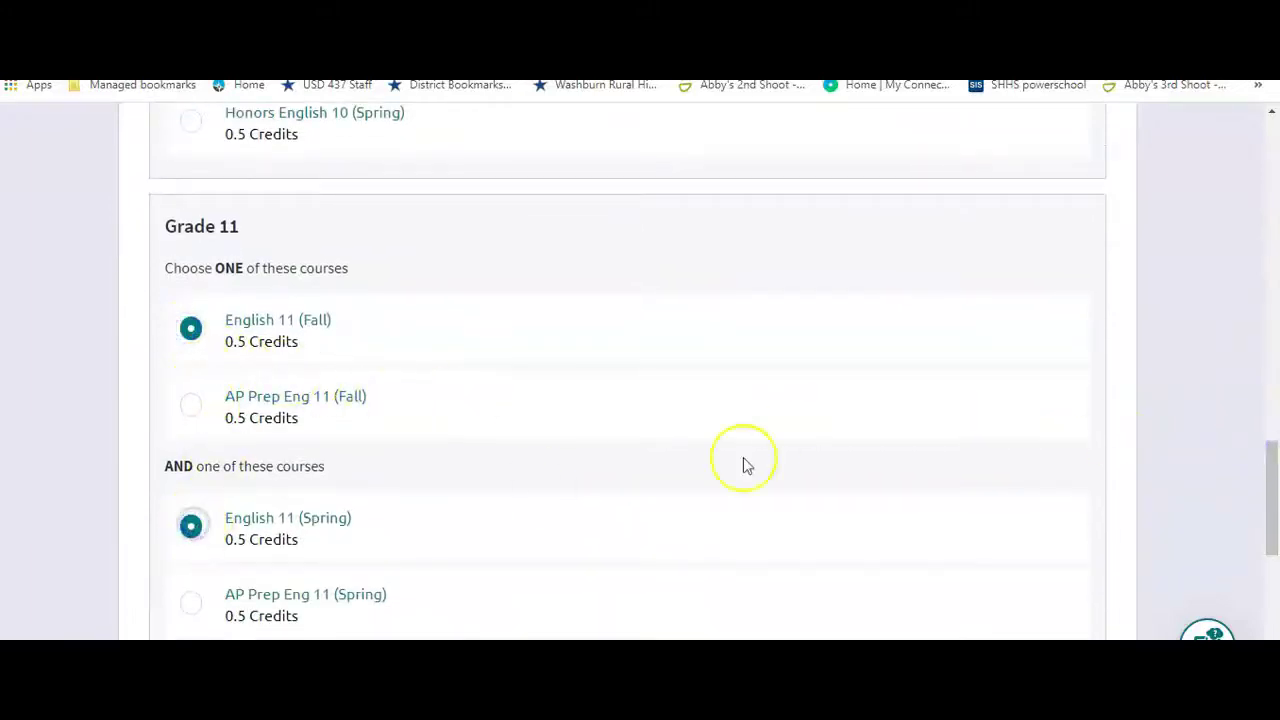
Expand List 1 of the English requirement and search its courses for "english 12"
{"action": "left_click_drag", "start_coordinate": [1272, 470], "coordinate": [1274, 548]}
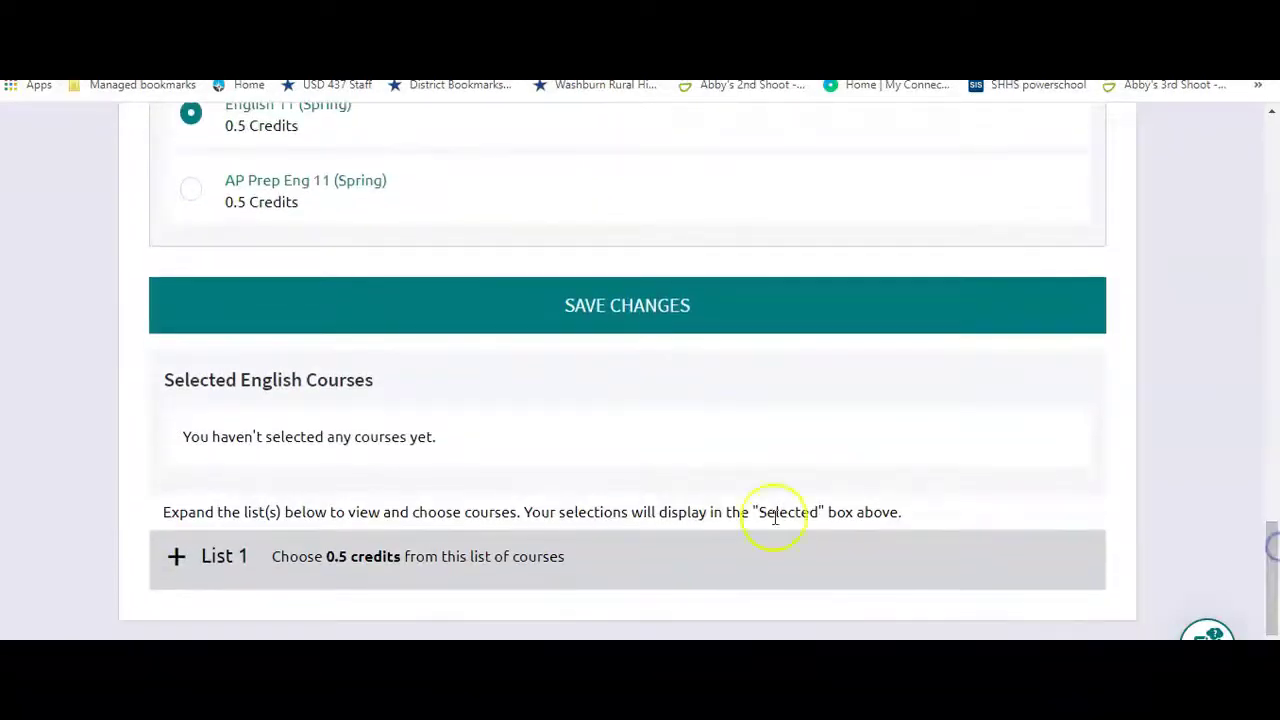
{"action": "left_click", "coordinate": [177, 557]}
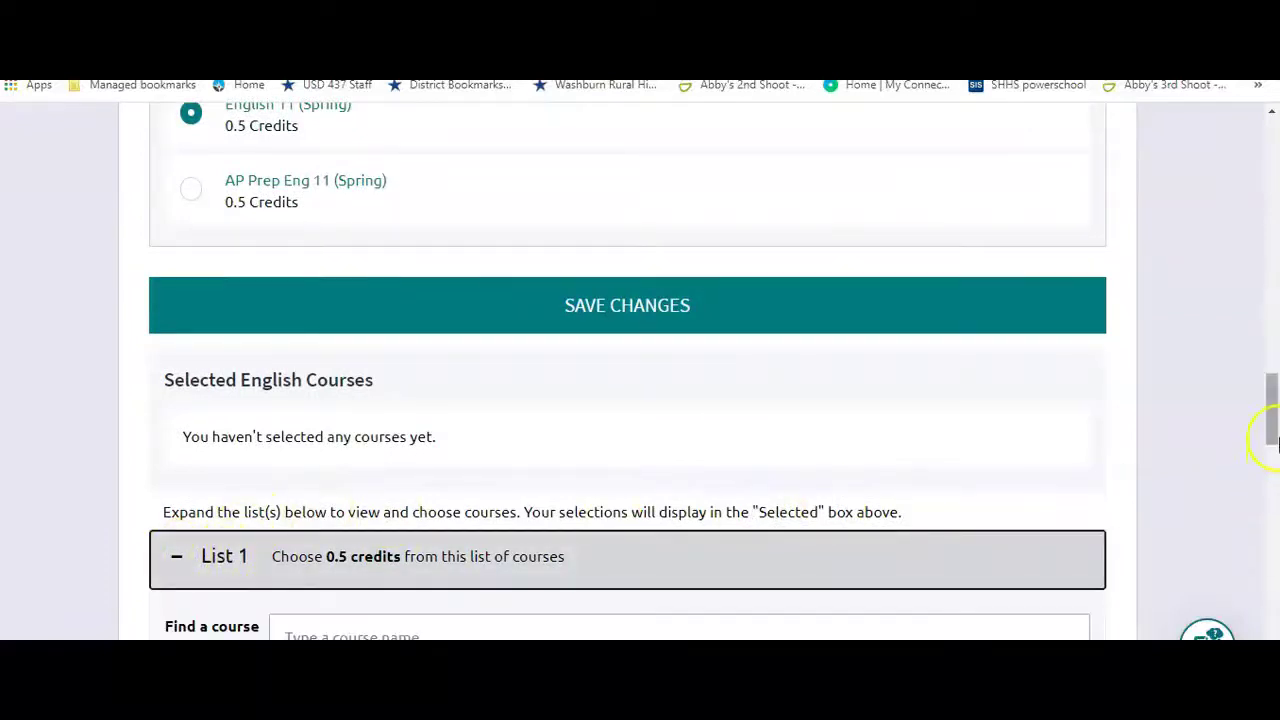
{"action": "left_click_drag", "start_coordinate": [1271, 422], "coordinate": [1274, 478]}
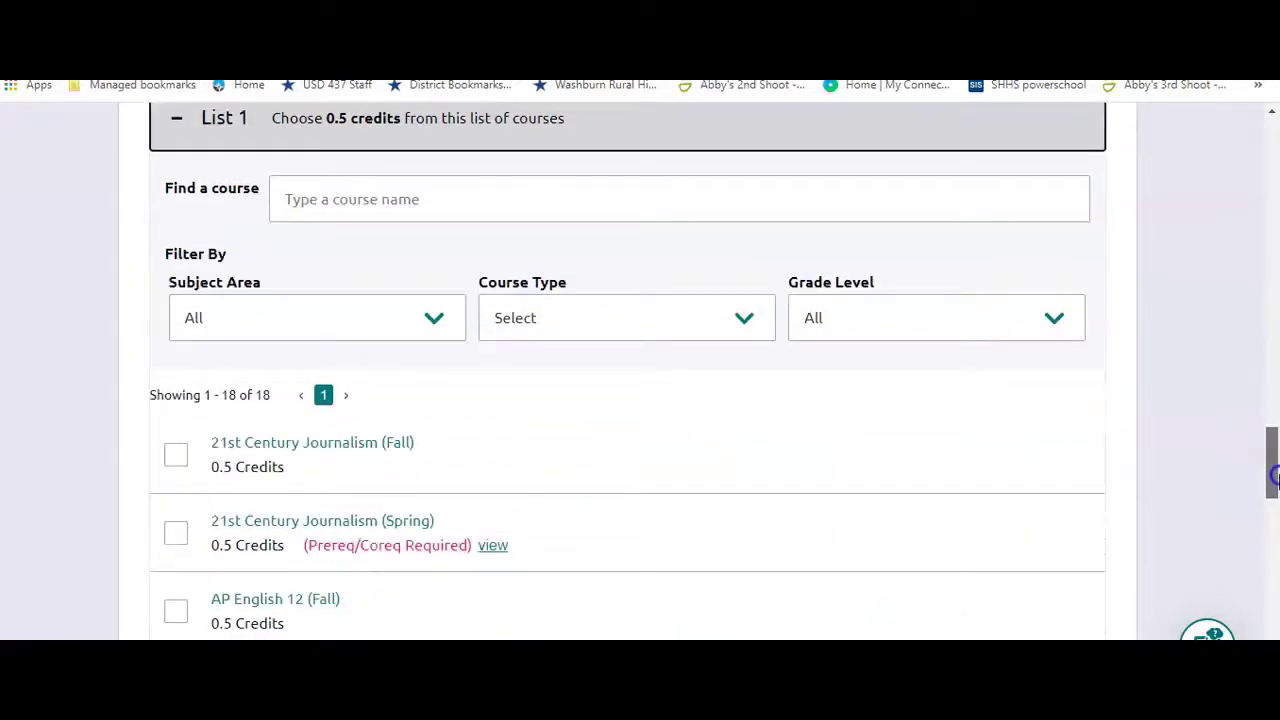
{"action": "left_click", "coordinate": [279, 328]}
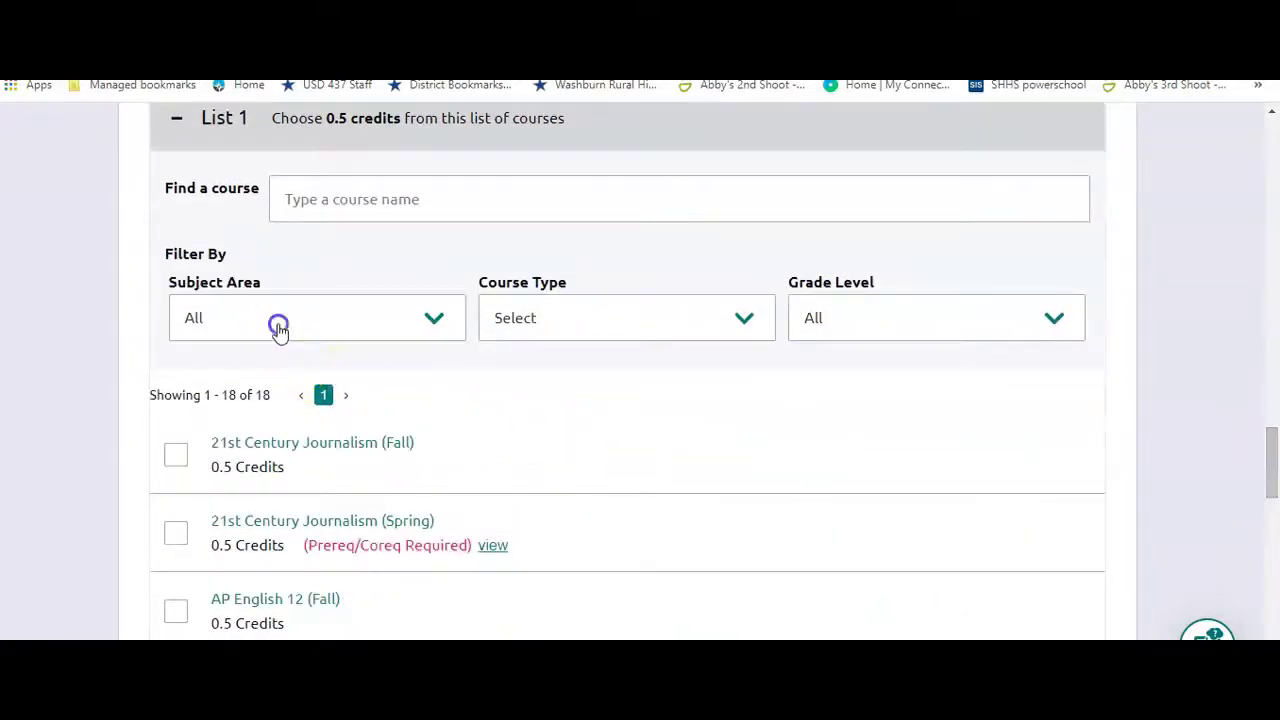
{"action": "left_click", "coordinate": [277, 322]}
{"action": "left_click", "coordinate": [359, 199]}
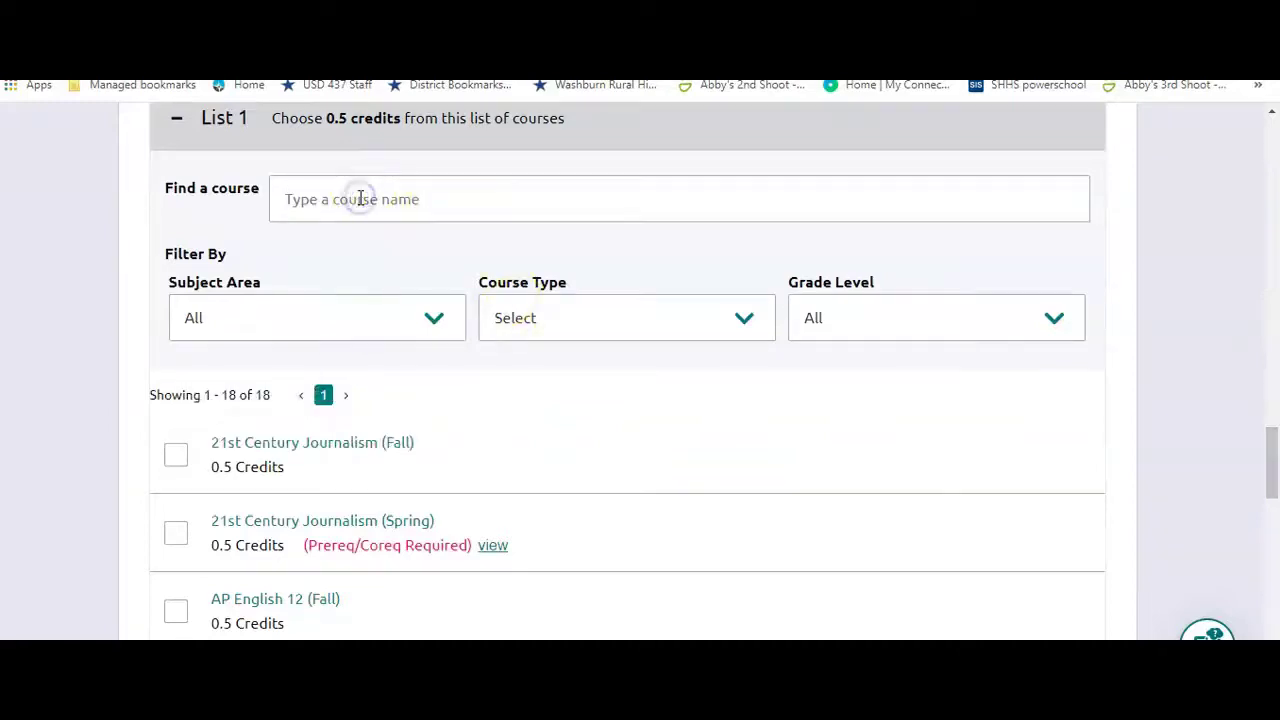
{"action": "type", "text": "english 12"}
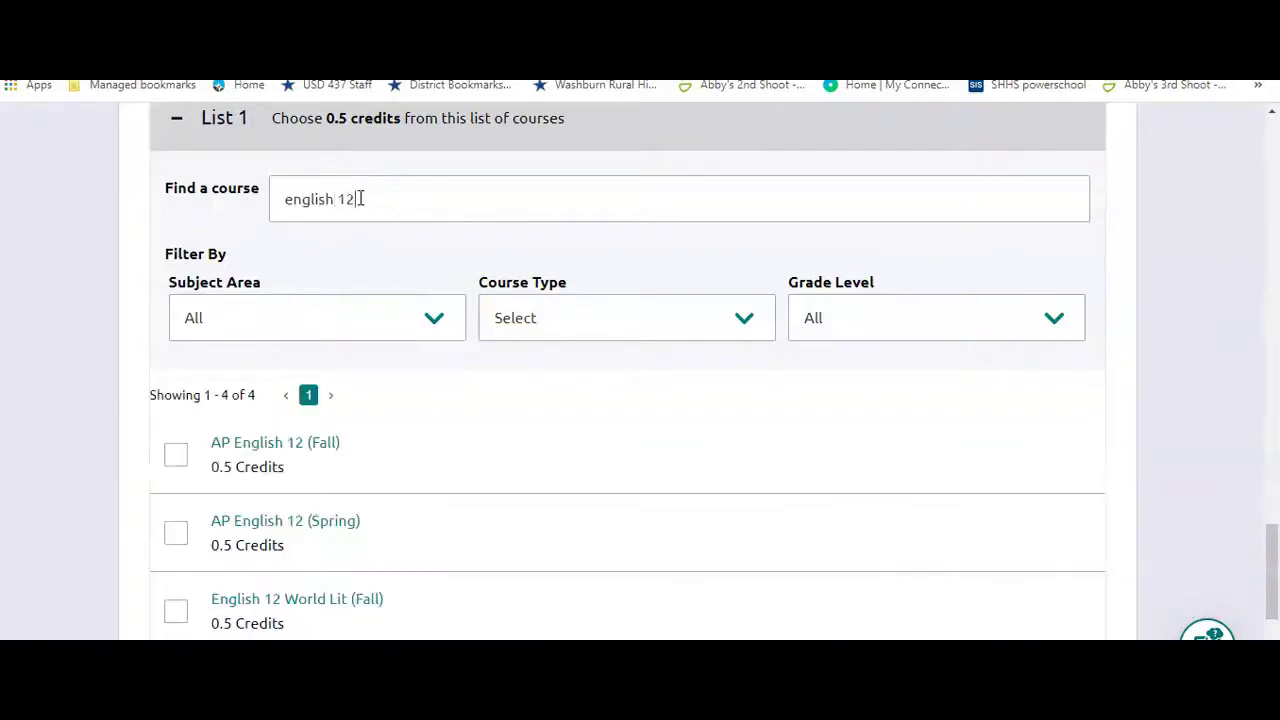
Select English 12 World Lit (Fall) and English 12 World Lit (Spring) from the filtered courses
{"action": "left_click_drag", "start_coordinate": [1262, 540], "coordinate": [1274, 580]}
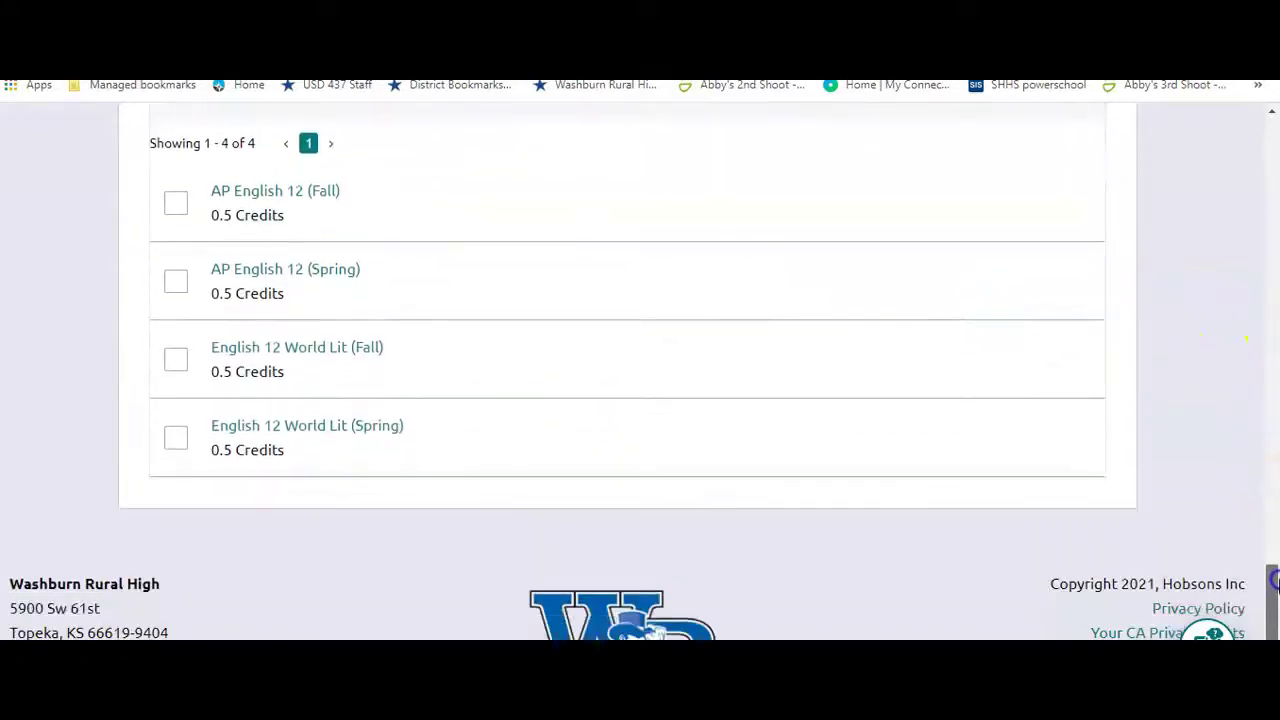
{"action": "left_click", "coordinate": [175, 363]}
{"action": "left_click", "coordinate": [178, 444]}
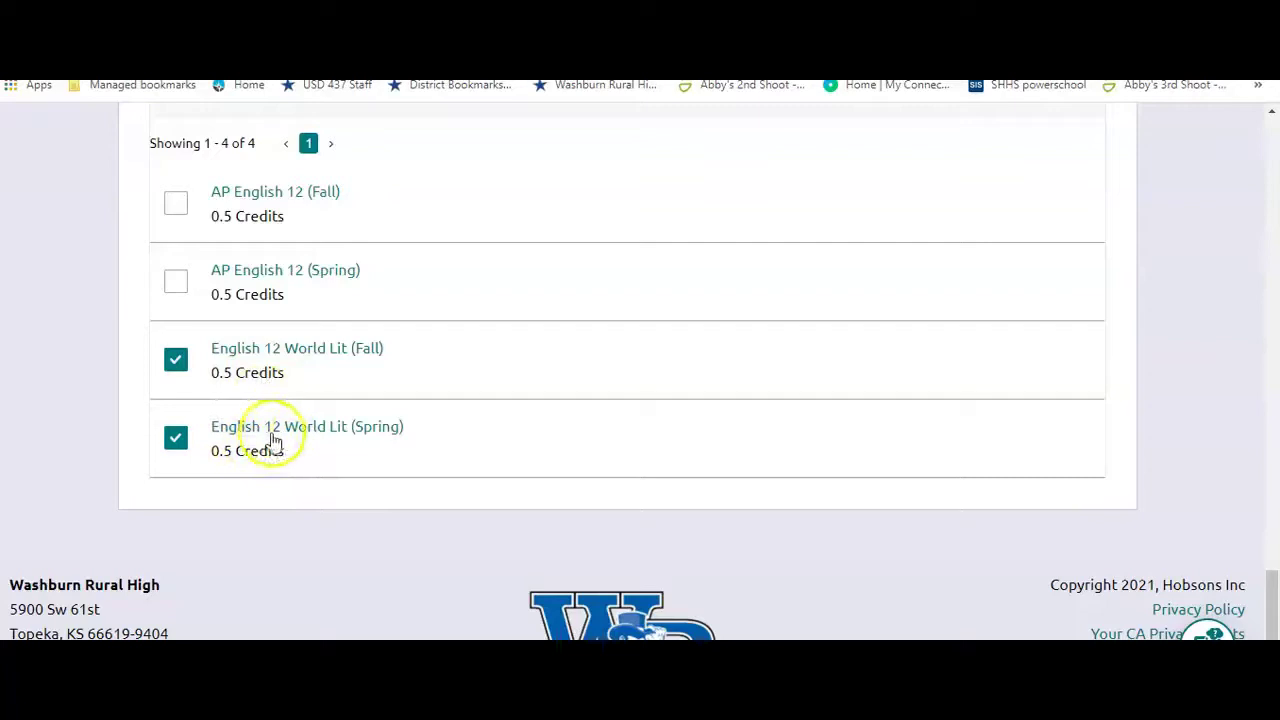
Save the Grade 10 and Grade 11 English course choices and return to the plan overview
{"action": "left_click_drag", "start_coordinate": [1274, 588], "coordinate": [1275, 430]}
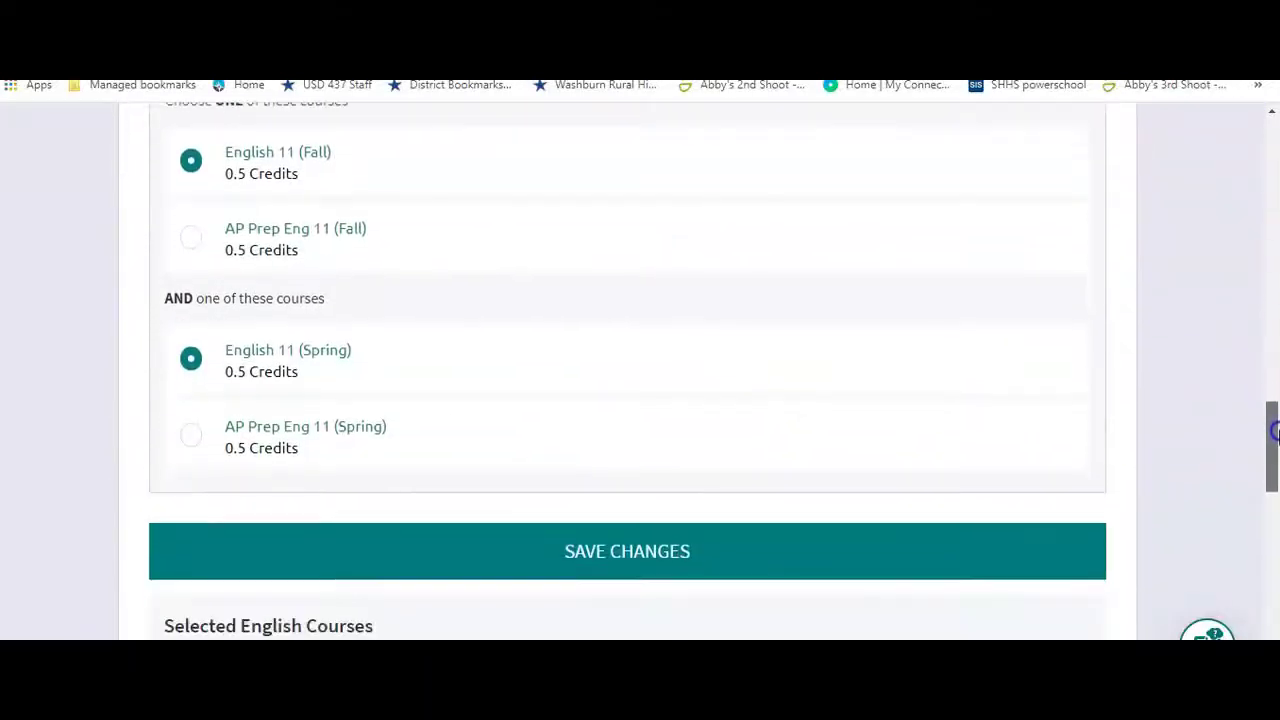
{"action": "left_click", "coordinate": [651, 556]}
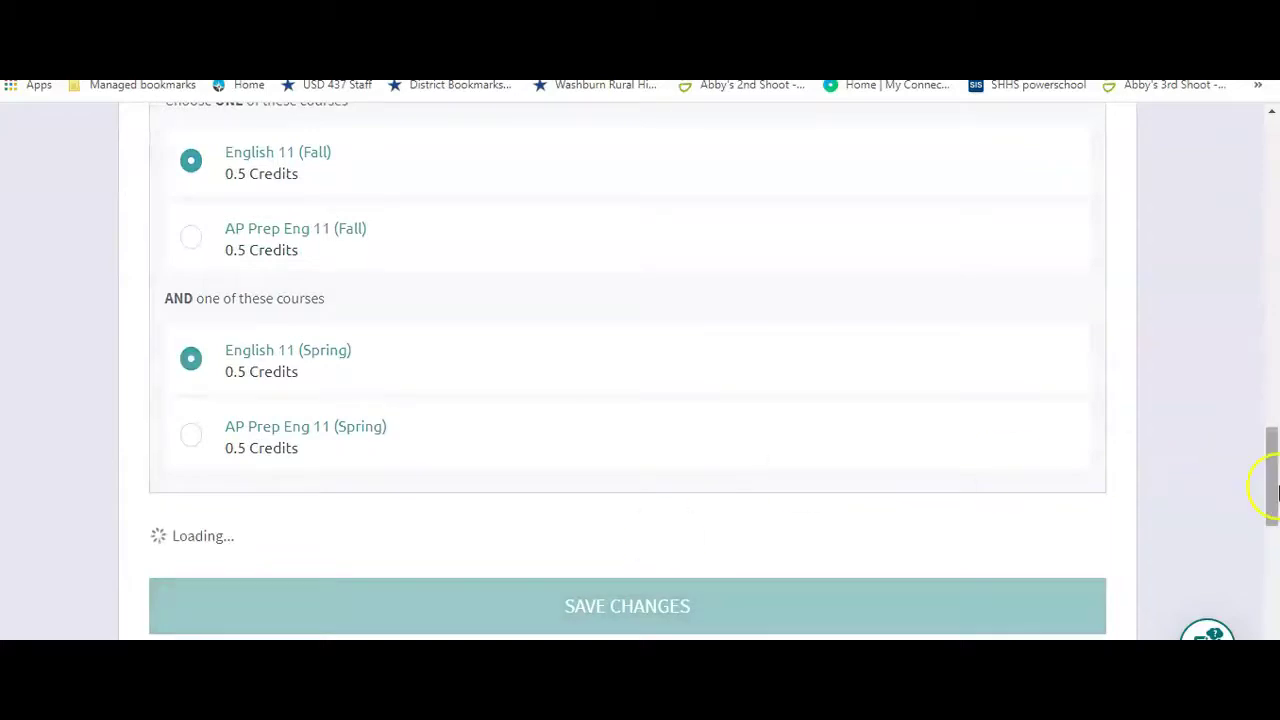
{"action": "left_click_drag", "start_coordinate": [1274, 487], "coordinate": [1274, 148]}
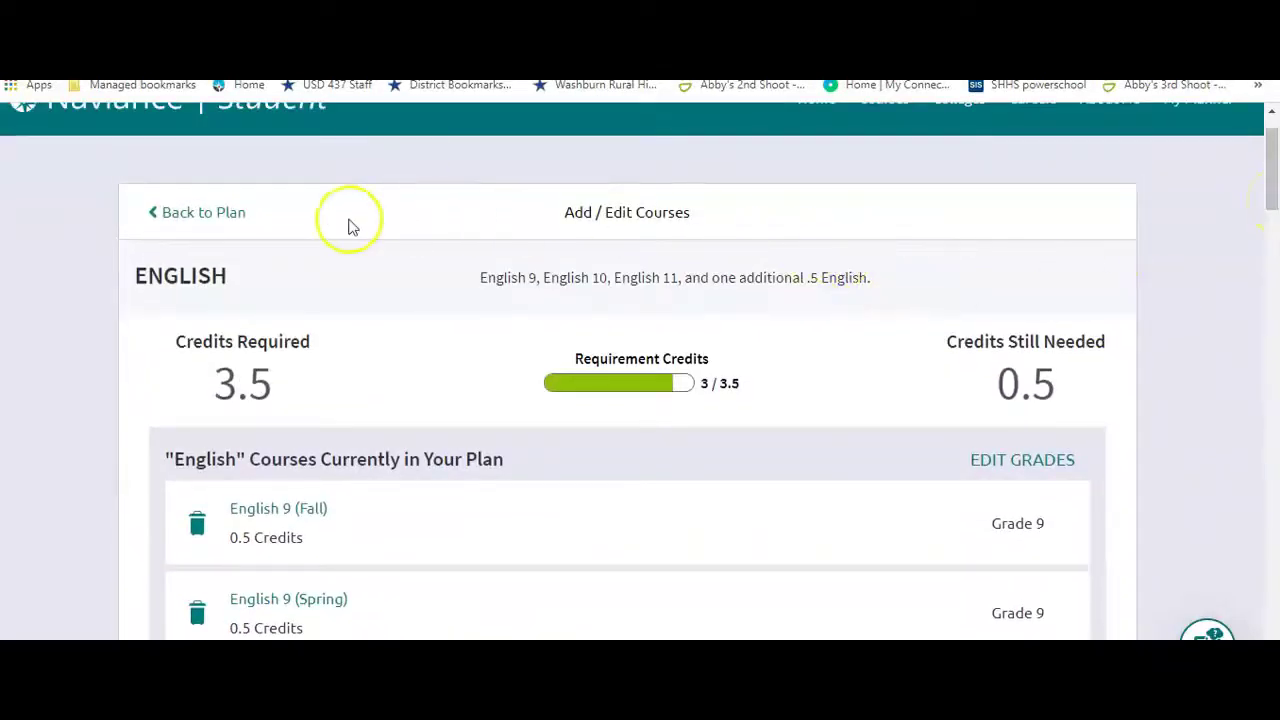
{"action": "left_click", "coordinate": [150, 214]}
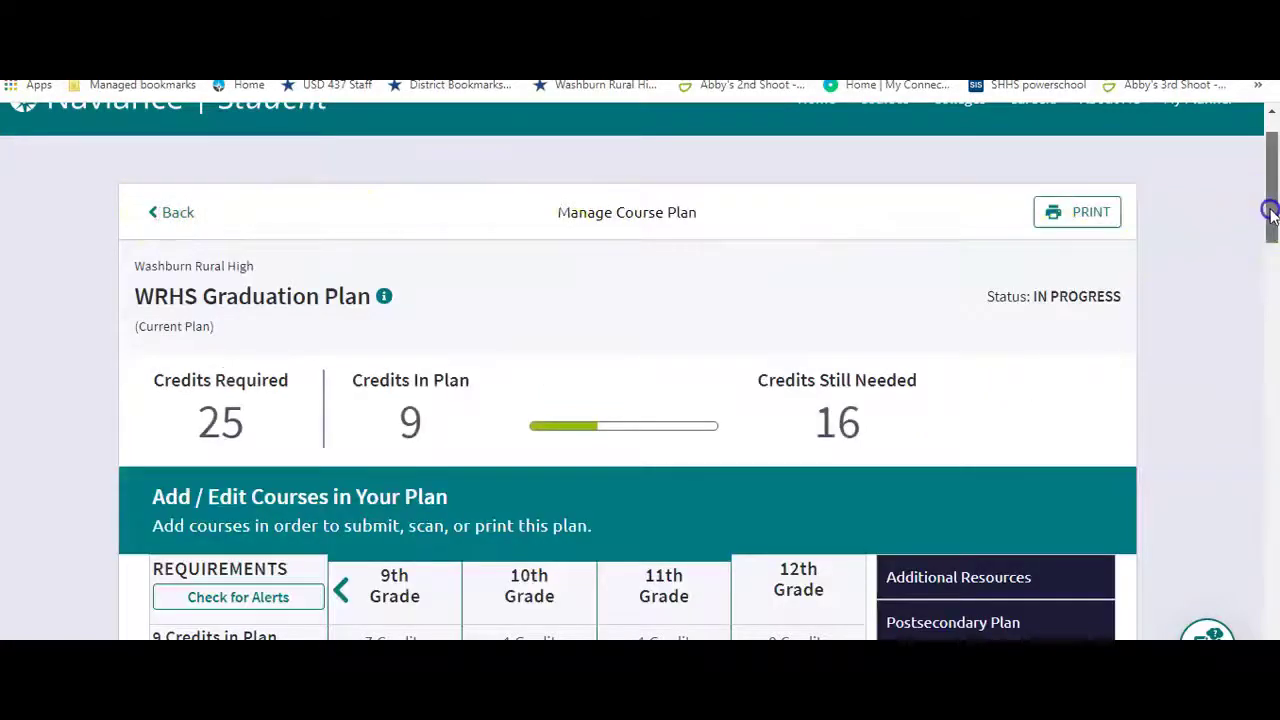
Check the English courses by grade in the plan overview and reopen the English requirement for course editing
{"action": "left_click_drag", "start_coordinate": [1268, 210], "coordinate": [1277, 291]}
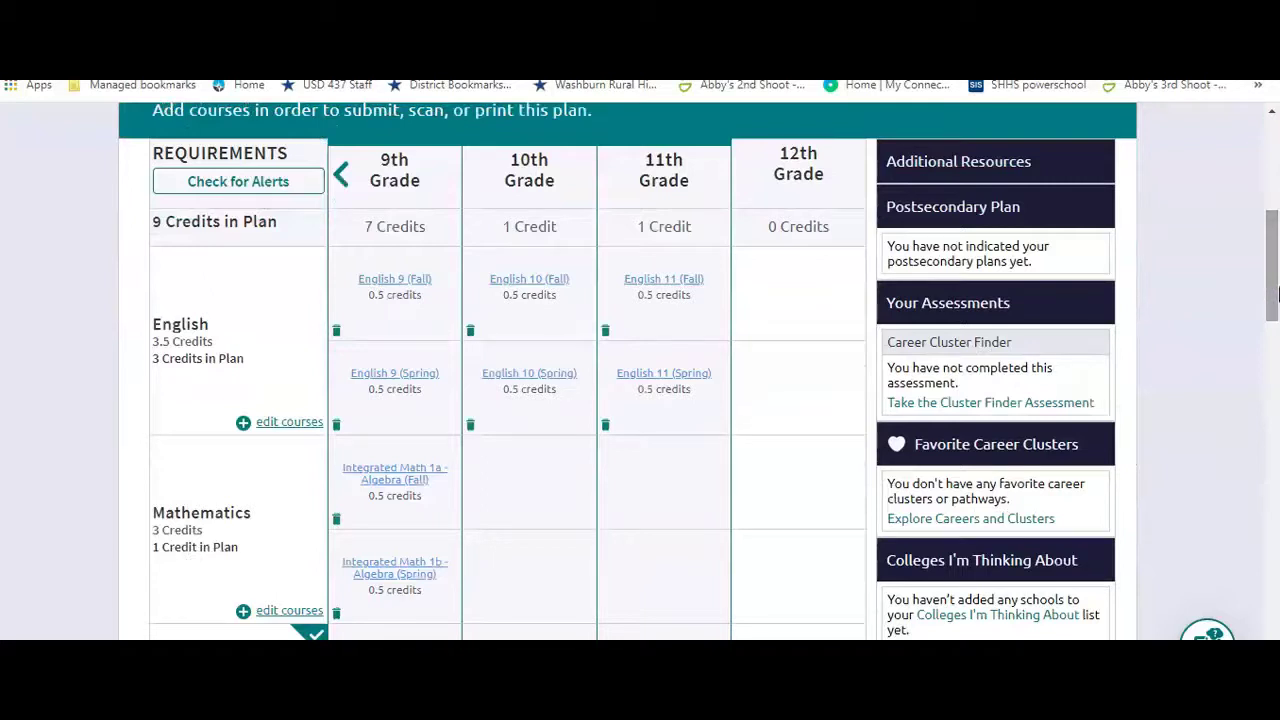
{"action": "left_click_drag", "start_coordinate": [1274, 285], "coordinate": [1236, 270]}
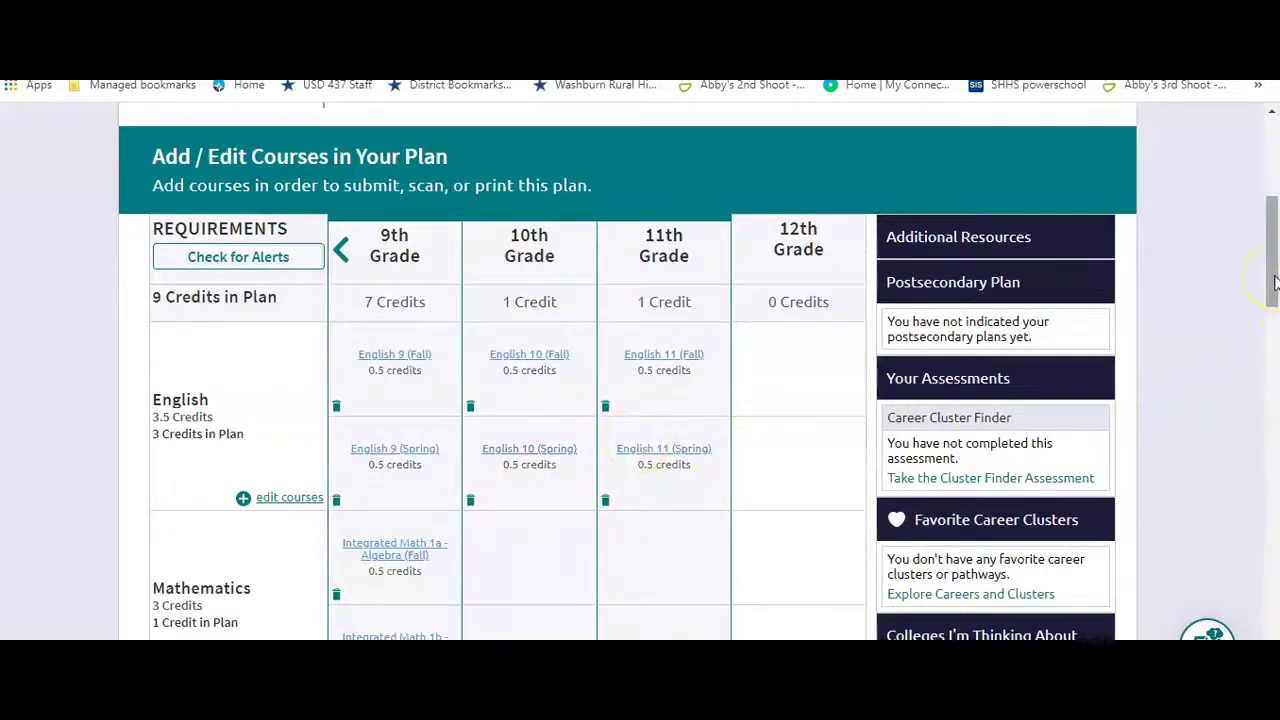
{"action": "left_click_drag", "start_coordinate": [1275, 283], "coordinate": [1230, 262]}
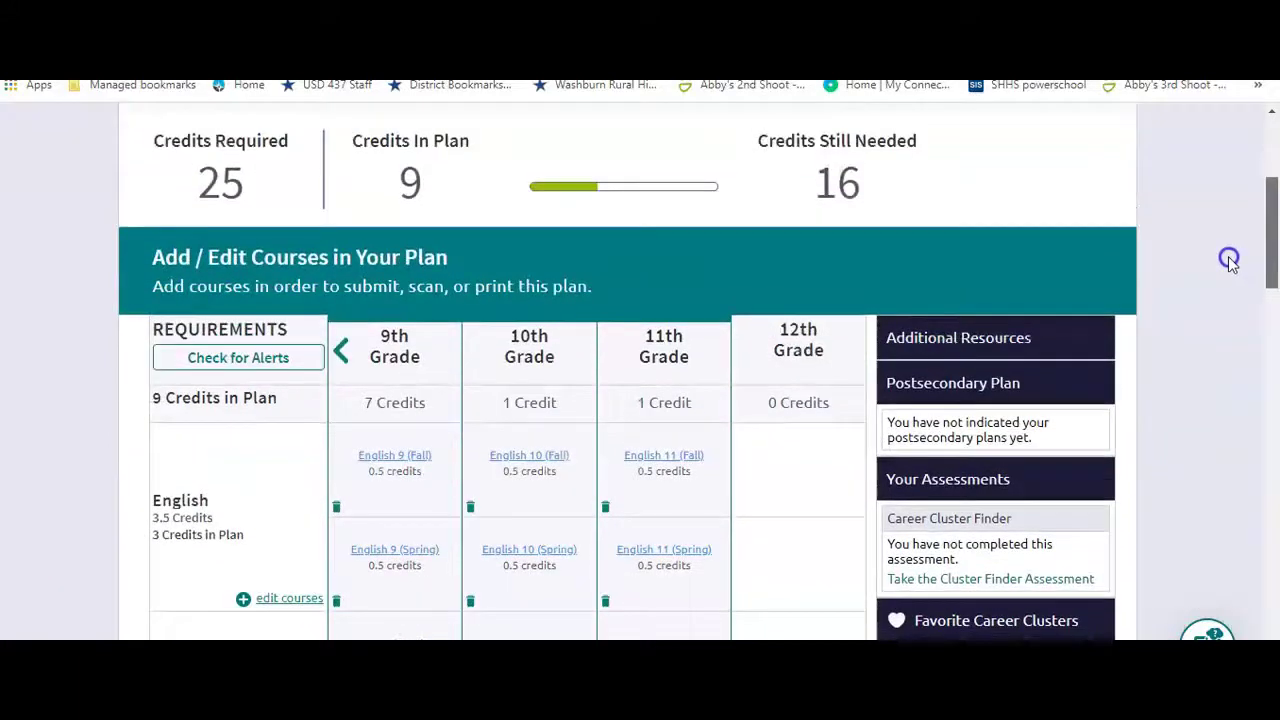
{"action": "left_click", "coordinate": [289, 600]}
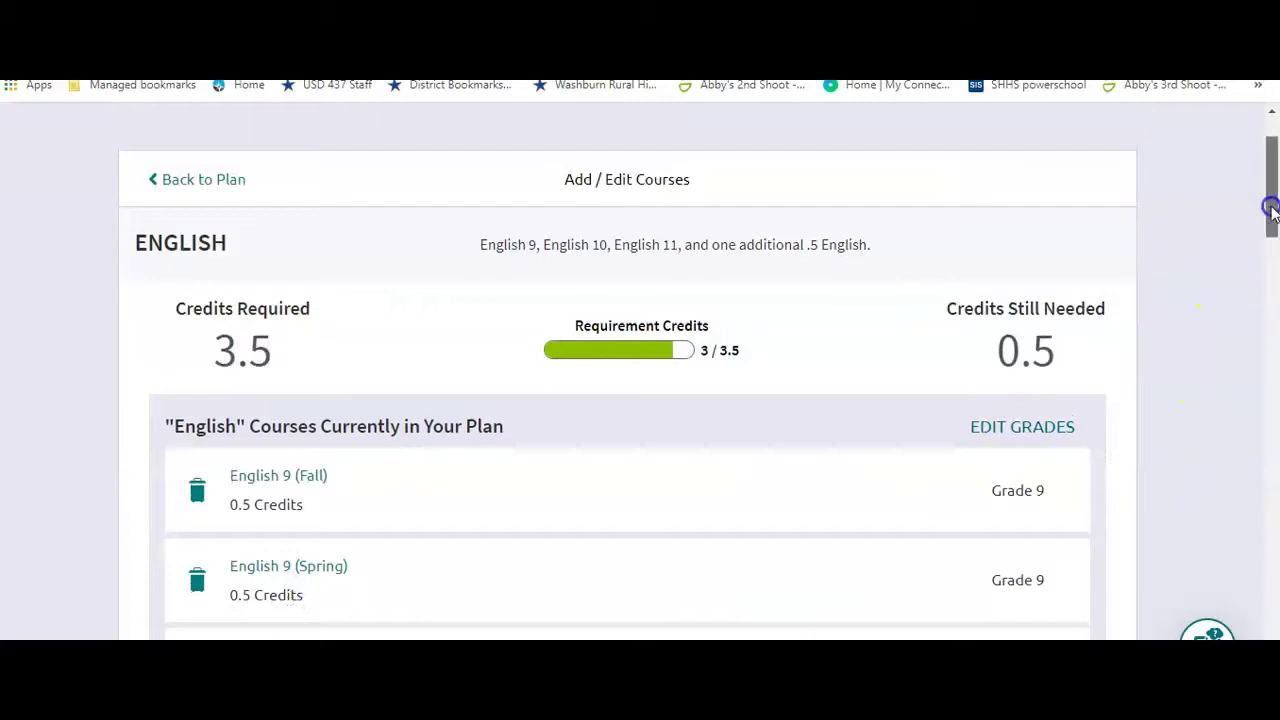
Expand the English requirement's List 1 again and filter its courses by the name "english 12"
{"action": "left_click_drag", "start_coordinate": [1272, 210], "coordinate": [1274, 615]}
{"action": "left_click", "coordinate": [172, 467]}
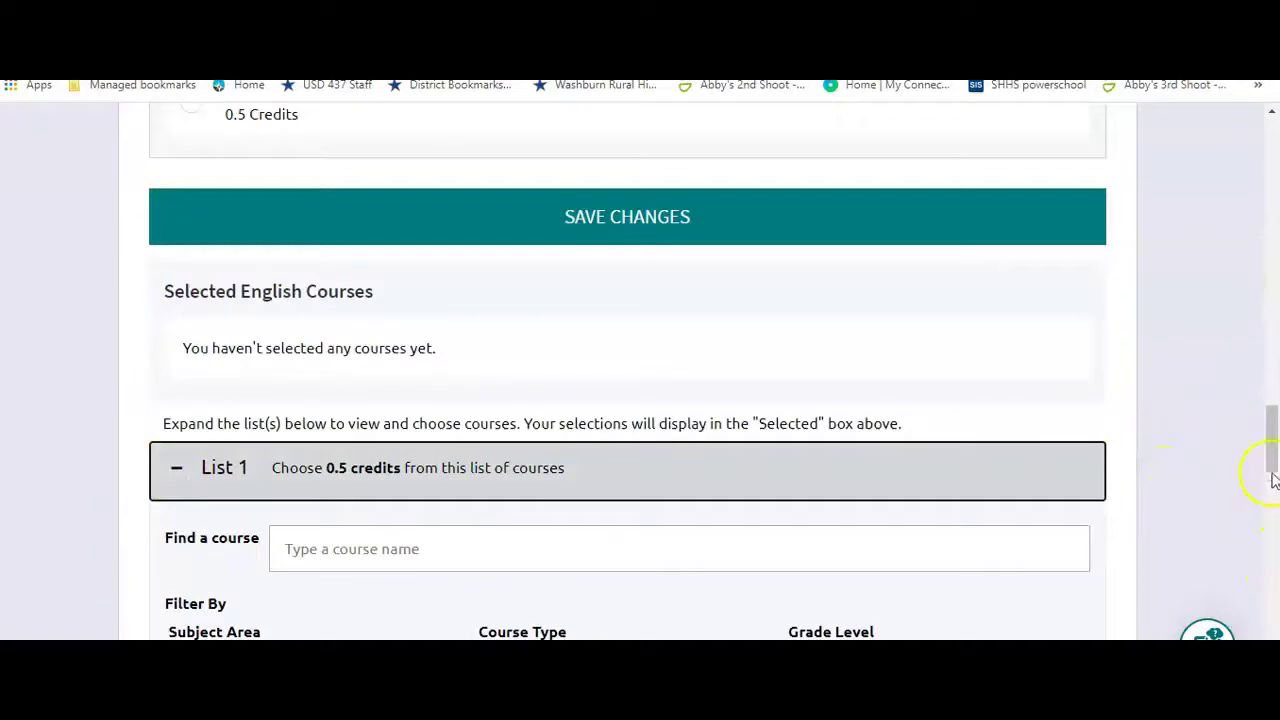
{"action": "scroll", "coordinate": [1272, 480], "scroll_direction": "down", "scroll_amount": 3}
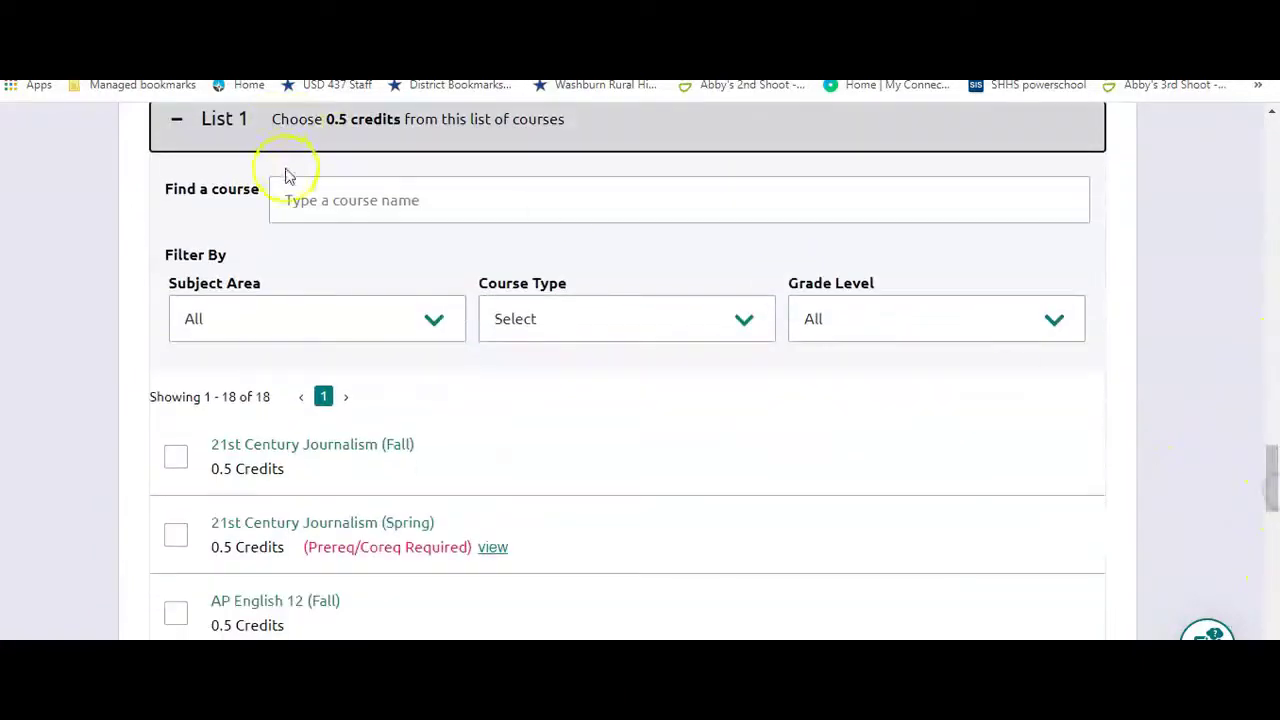
{"action": "left_click", "coordinate": [302, 198]}
{"action": "type", "text": "engl"}
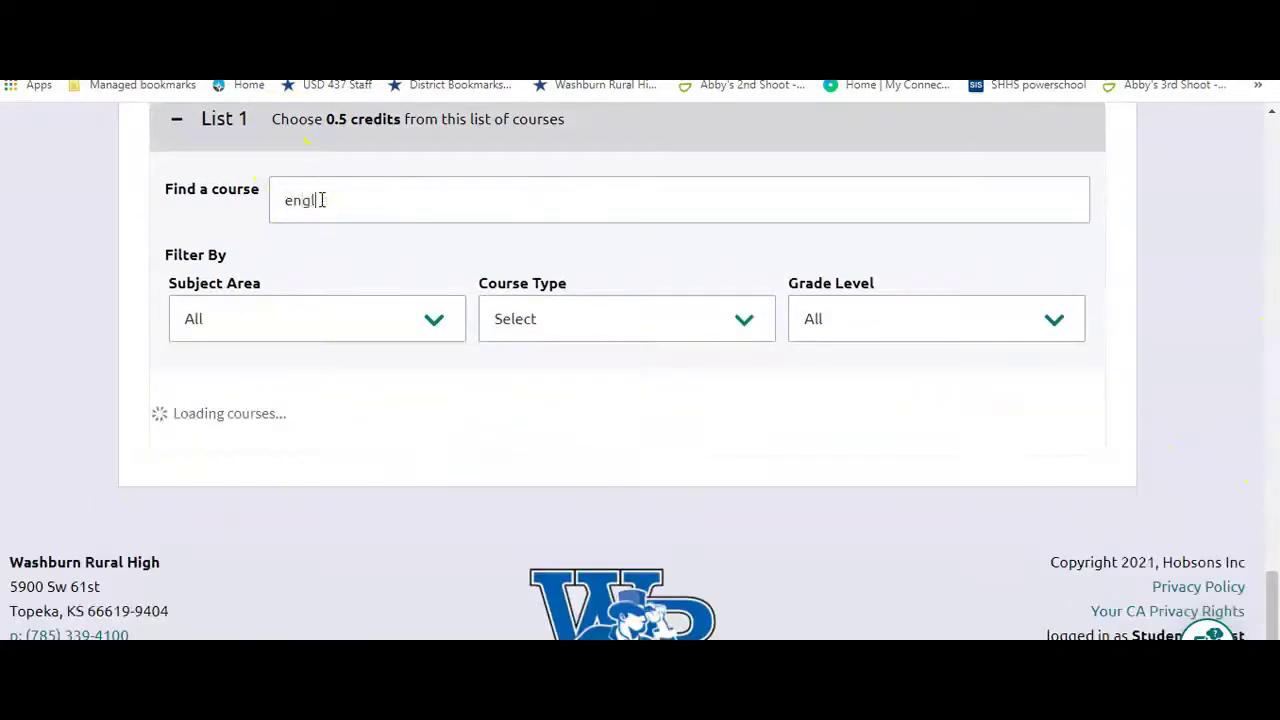
{"action": "type", "text": "ish 12"}
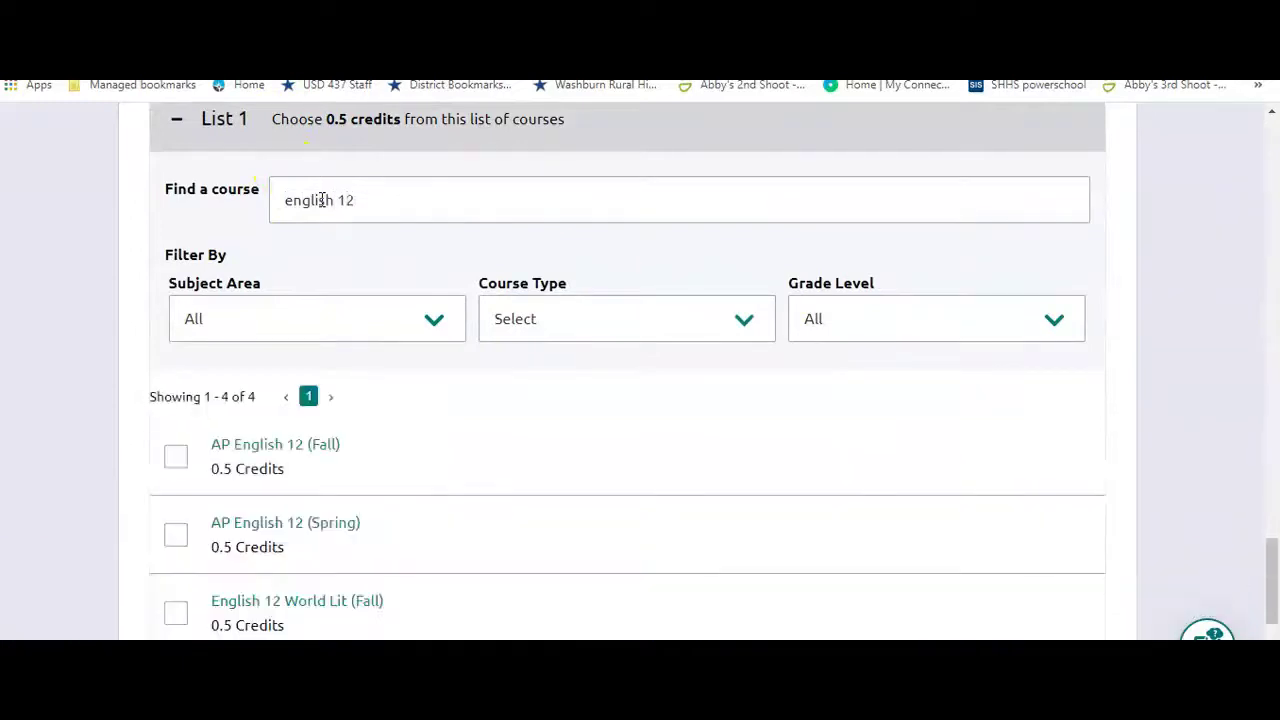
Add English 12 World Lit (Fall) and English 12 World Lit (Spring) to the plan and return to the plan overview
{"action": "left_click_drag", "start_coordinate": [1273, 580], "coordinate": [1272, 612]}
{"action": "left_click", "coordinate": [172, 423]}
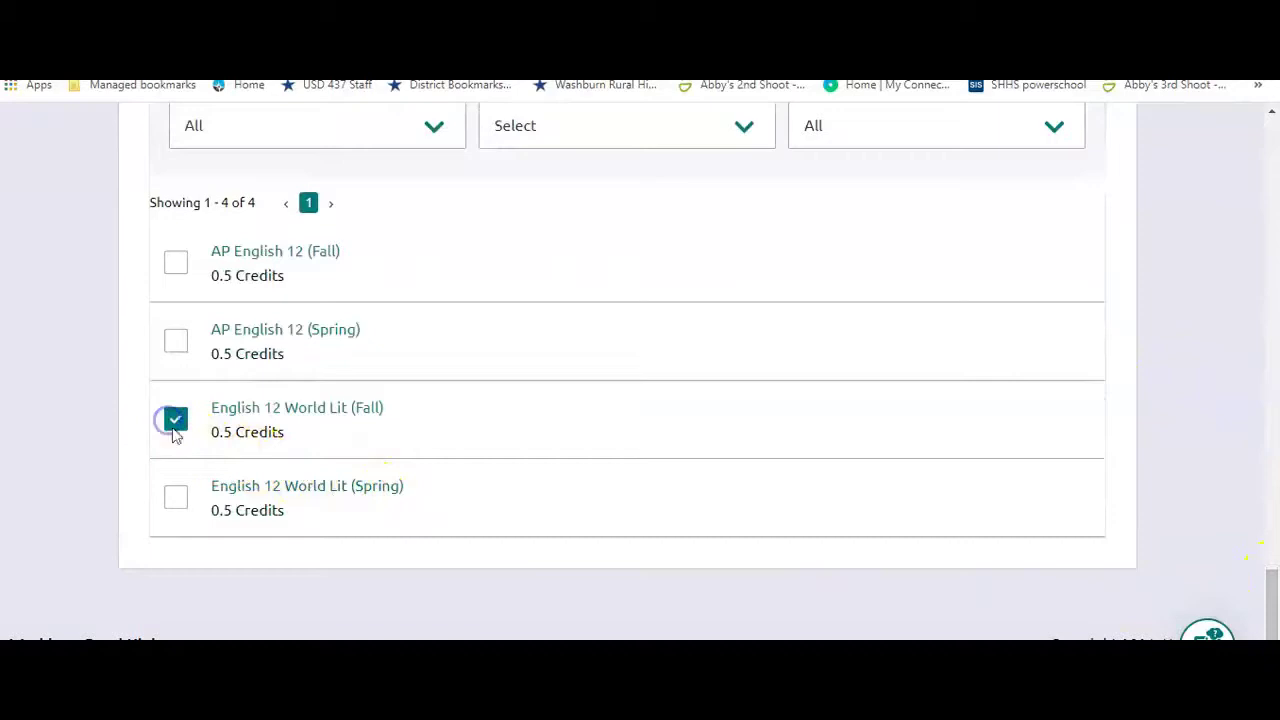
{"action": "left_click", "coordinate": [178, 499]}
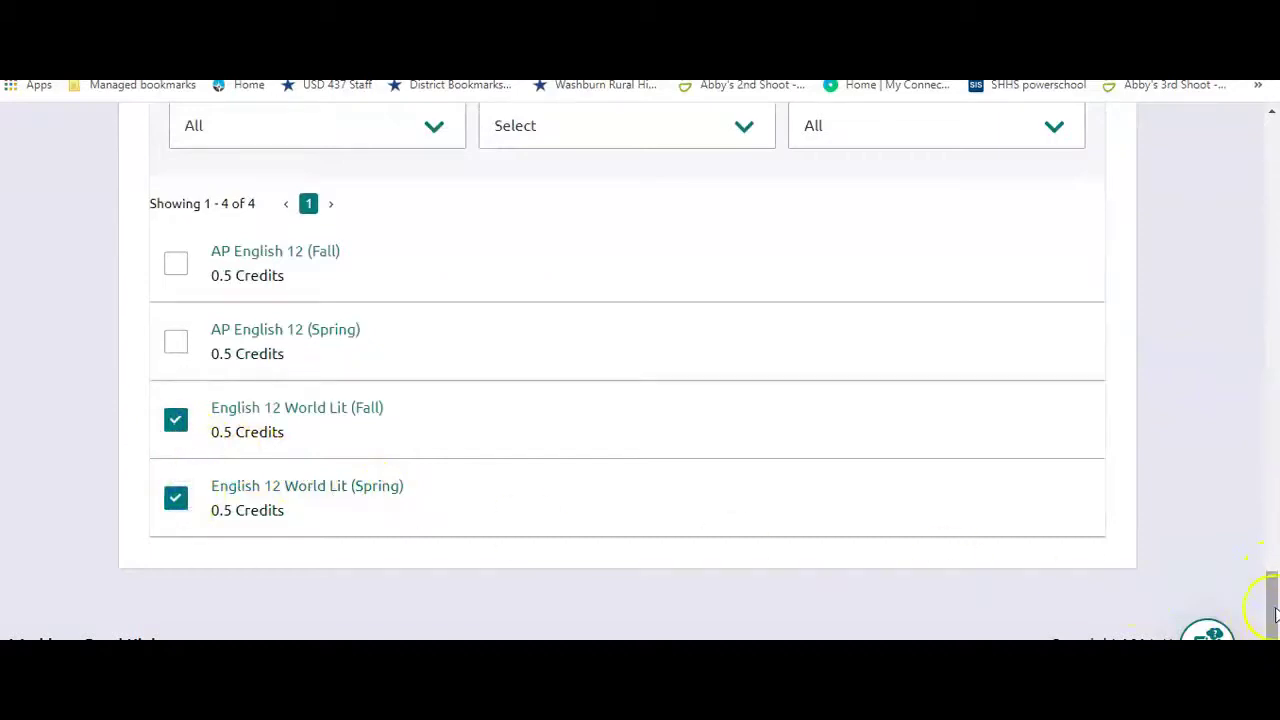
{"action": "left_click_drag", "start_coordinate": [1273, 612], "coordinate": [1272, 535]}
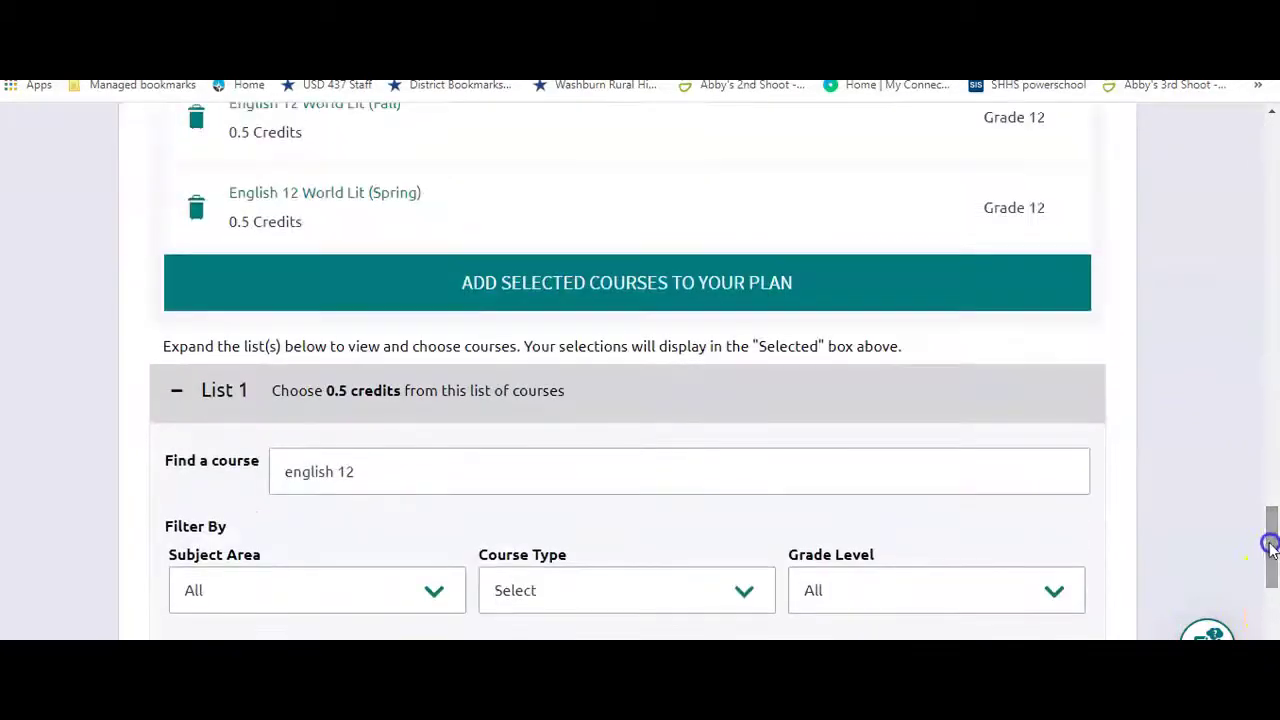
{"action": "left_click", "coordinate": [690, 300]}
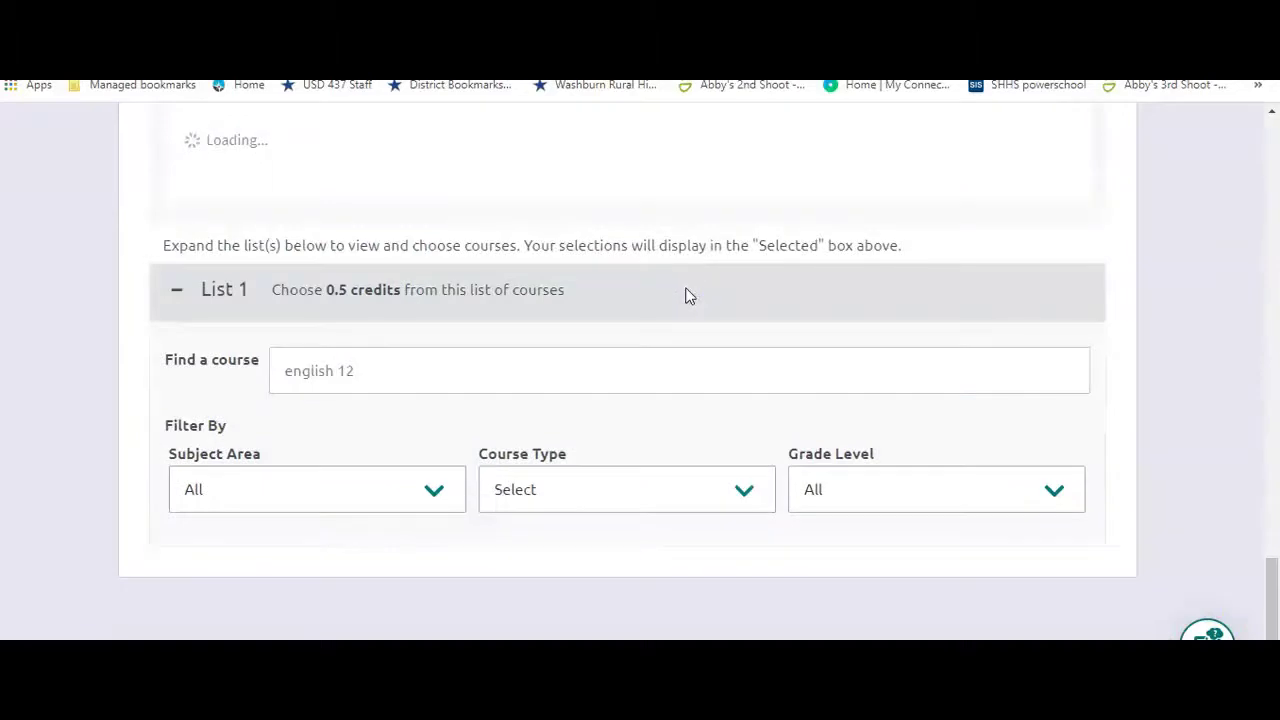
{"action": "scroll", "coordinate": [1268, 588], "scroll_direction": "up", "scroll_amount": 15}
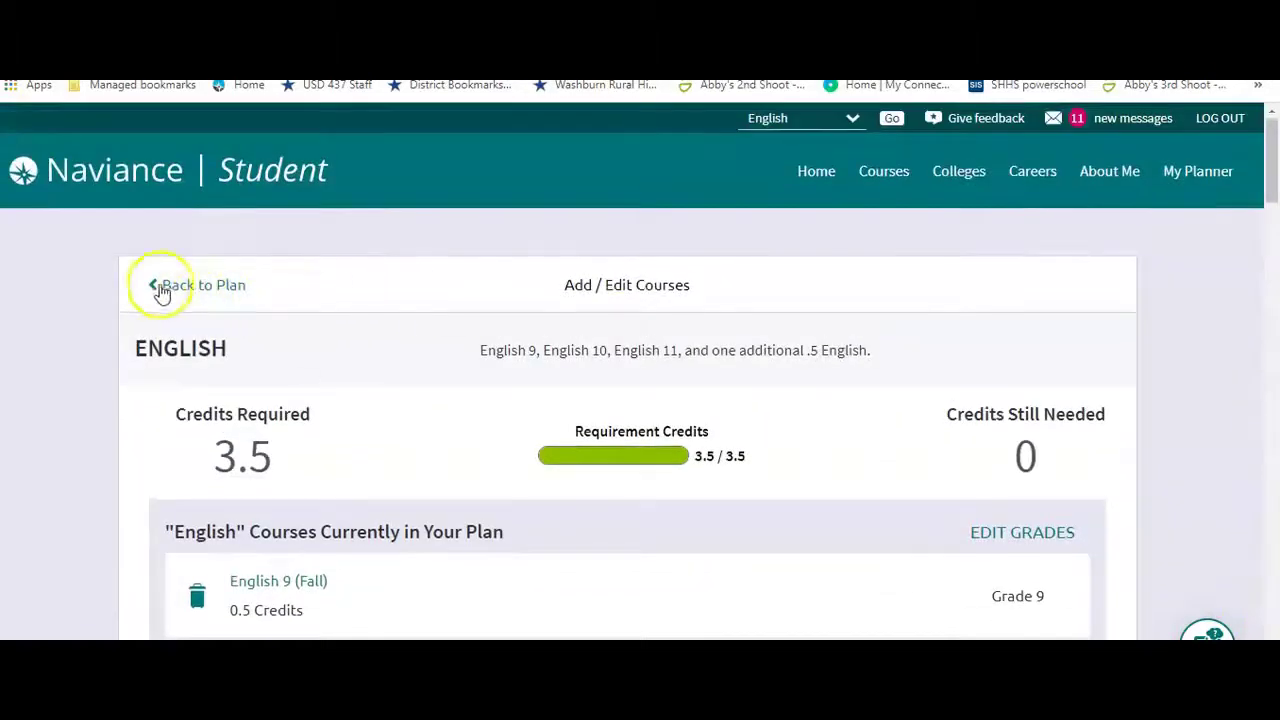
{"action": "left_click", "coordinate": [157, 286]}
Review the English 12 World Lit placements in the plan overview and open the Mathematics requirement for course editing
{"action": "scroll", "coordinate": [1262, 265], "scroll_direction": "down", "scroll_amount": 4}
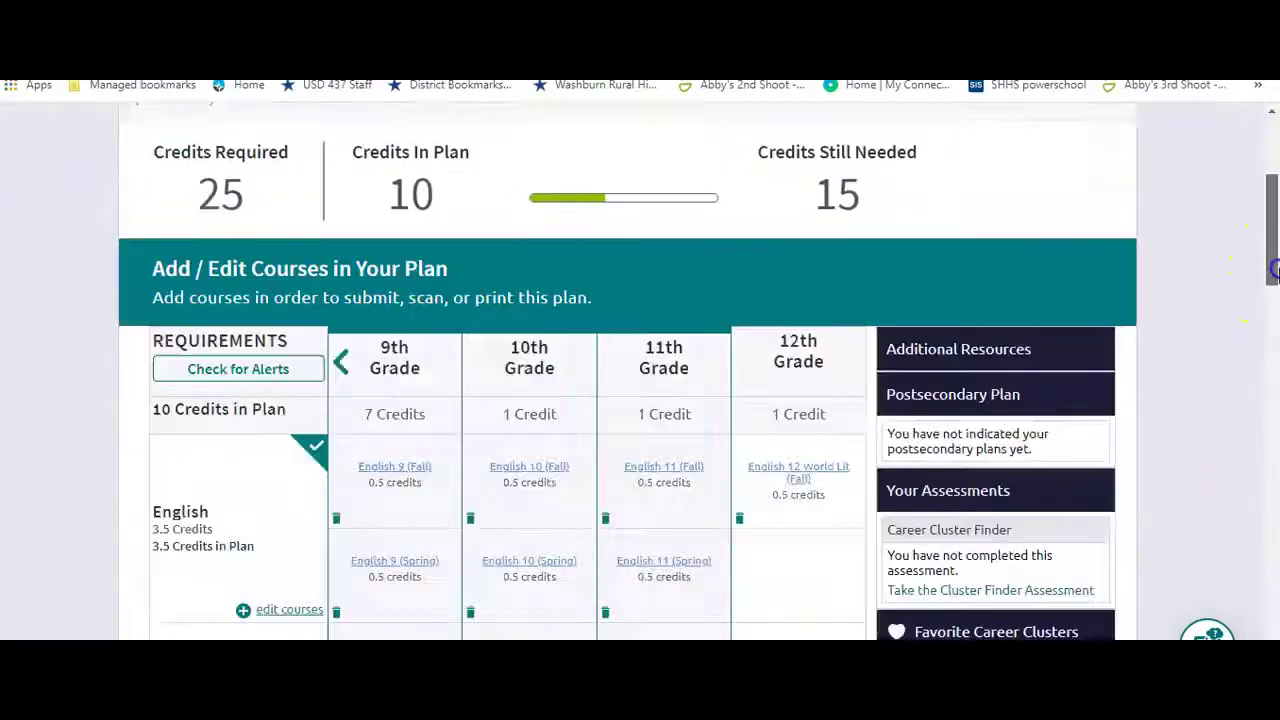
{"action": "left_click_drag", "start_coordinate": [1274, 285], "coordinate": [1274, 318]}
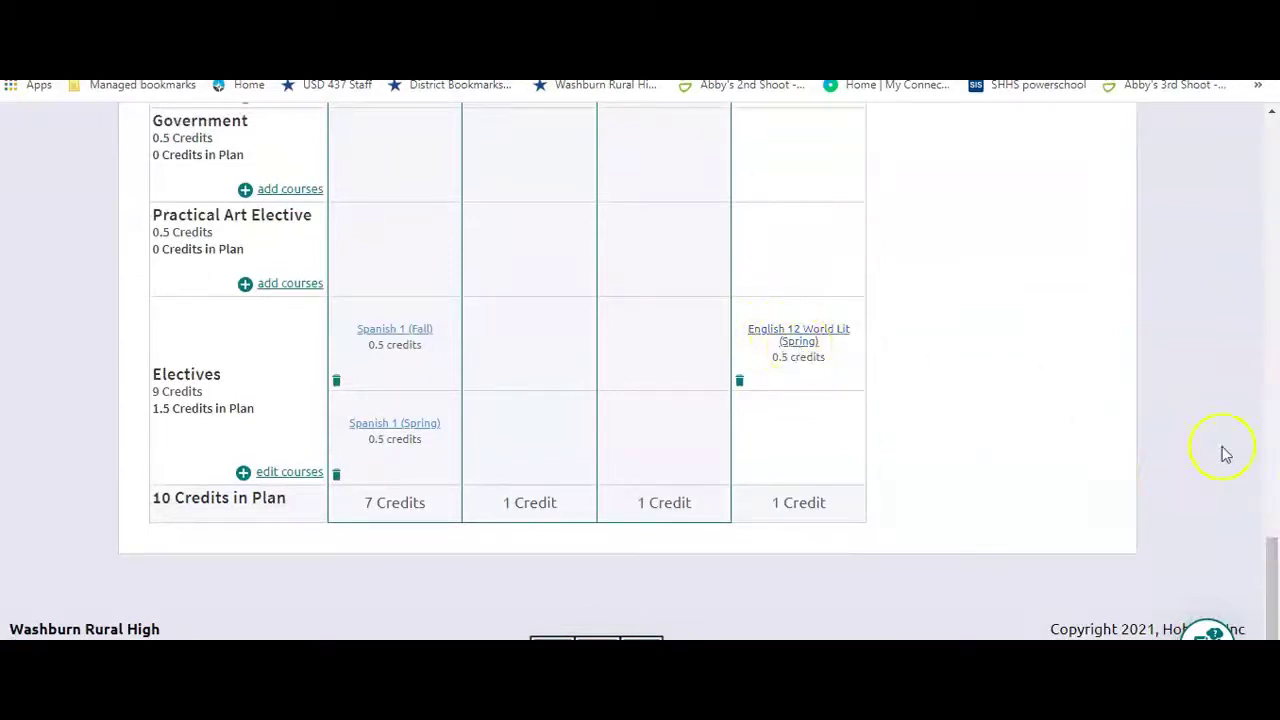
{"action": "left_click_drag", "start_coordinate": [1274, 552], "coordinate": [1272, 205]}
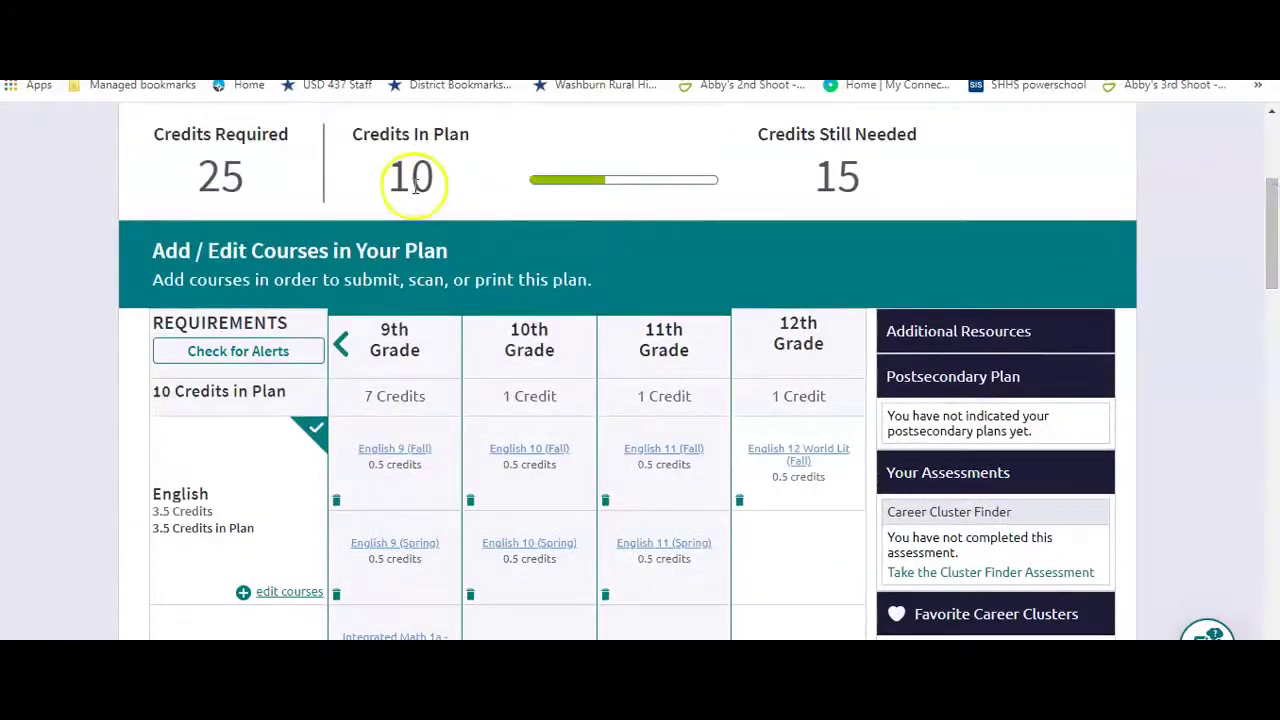
{"action": "left_click_drag", "start_coordinate": [1272, 262], "coordinate": [1275, 313]}
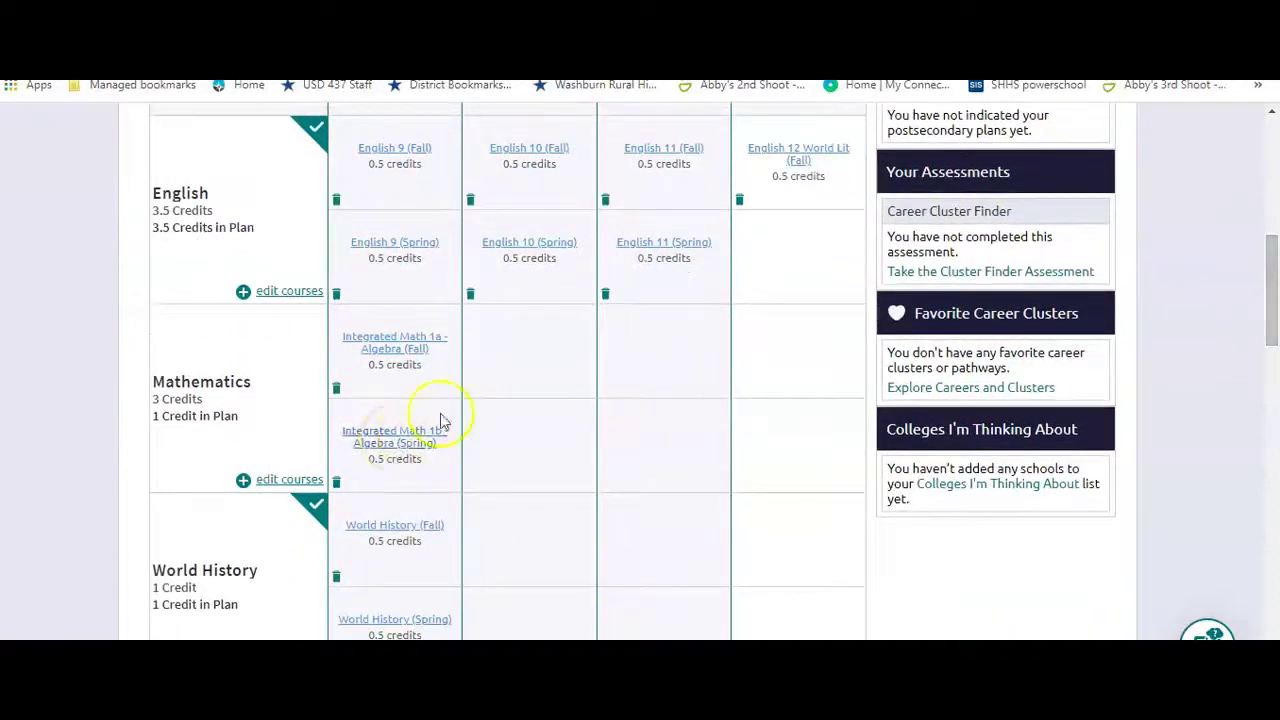
{"action": "left_click", "coordinate": [288, 481]}
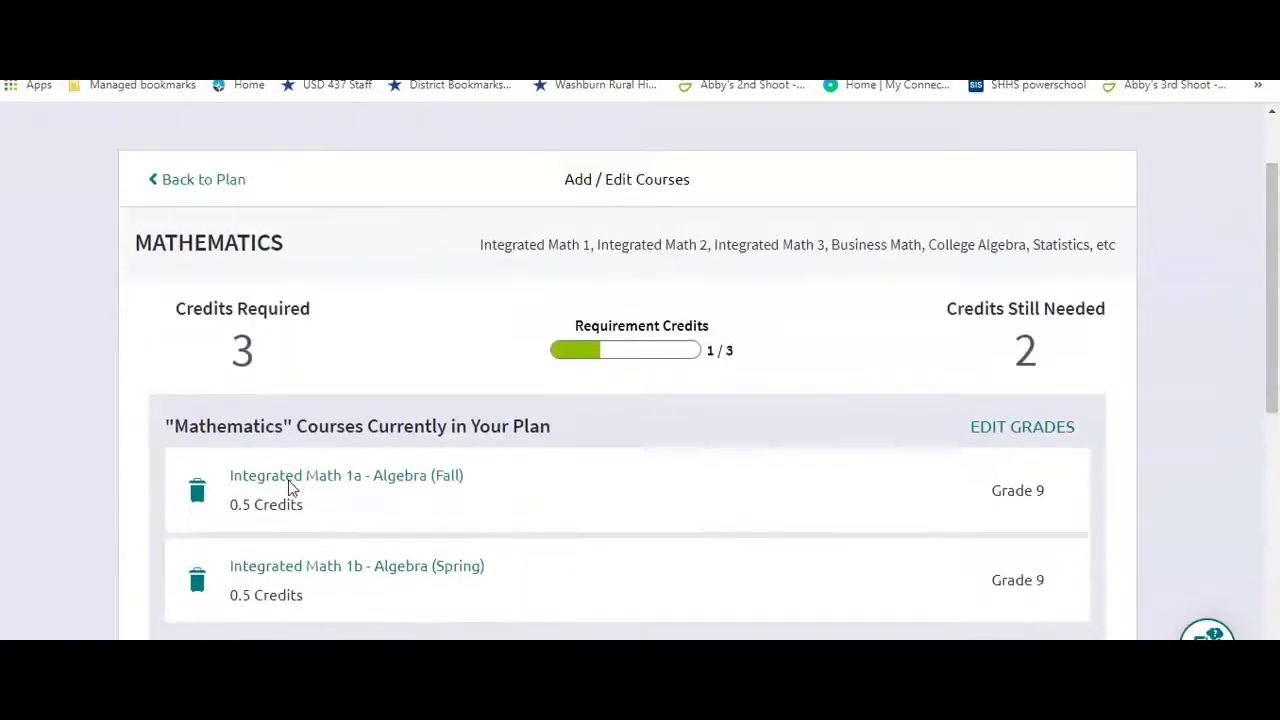
Expand List 1 of the Mathematics requirement and search its courses for "integrated math 2"
{"action": "left_click_drag", "start_coordinate": [1270, 312], "coordinate": [1276, 560]}
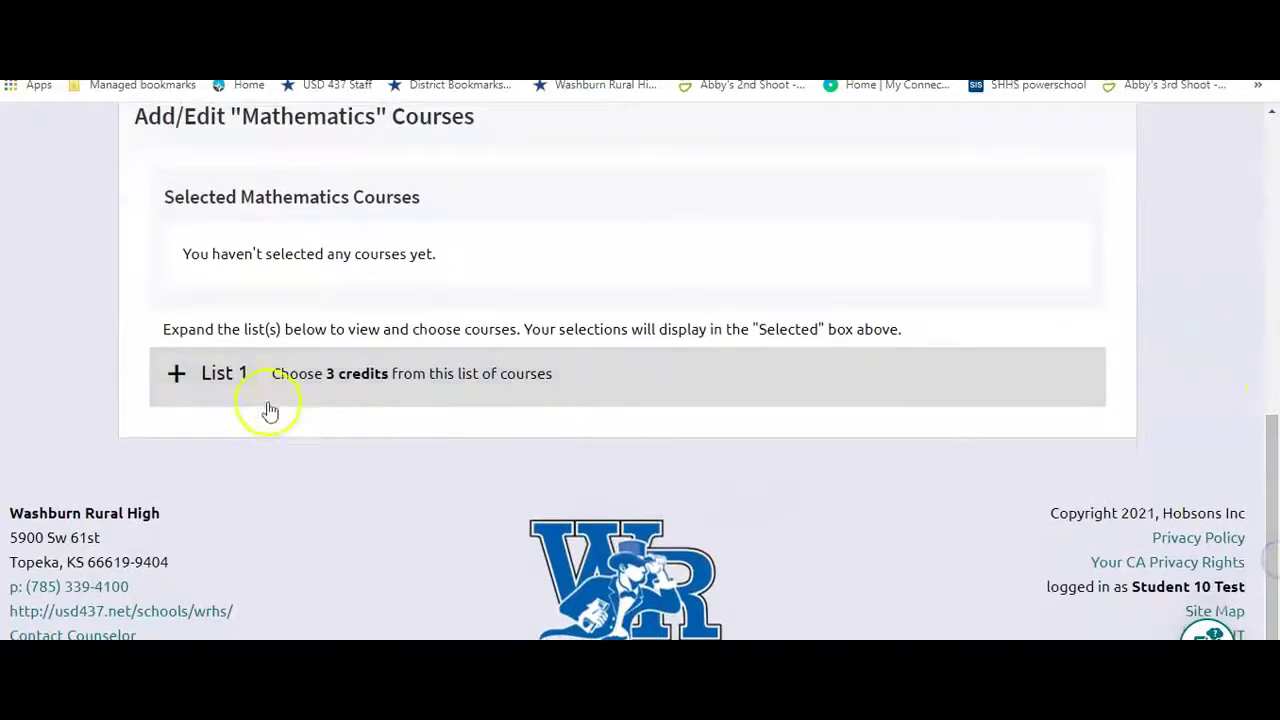
{"action": "left_click", "coordinate": [177, 375]}
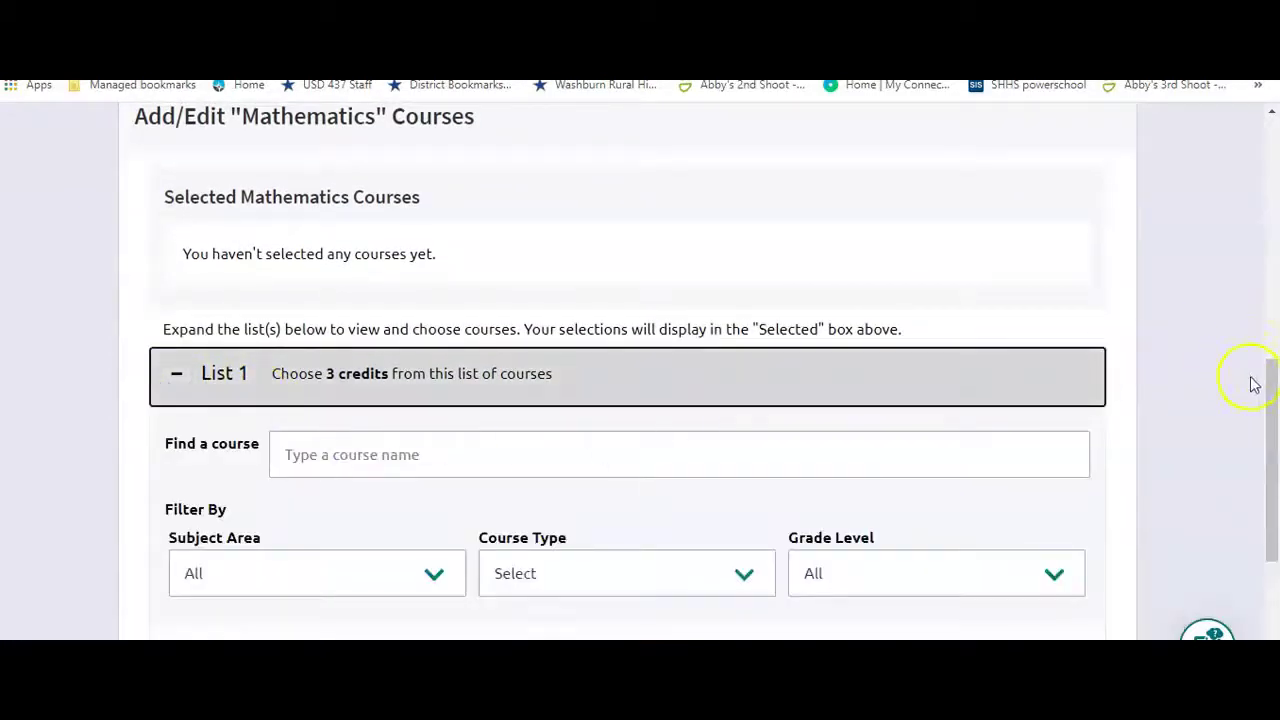
{"action": "mouse_move", "coordinate": [1270, 335]}
{"action": "left_mouse_down"}
{"action": "mouse_move", "coordinate": [1272, 420]}
{"action": "mouse_move", "coordinate": [1274, 316]}
{"action": "mouse_move", "coordinate": [1274, 333]}
{"action": "left_mouse_up"}
{"action": "left_click", "coordinate": [380, 441]}
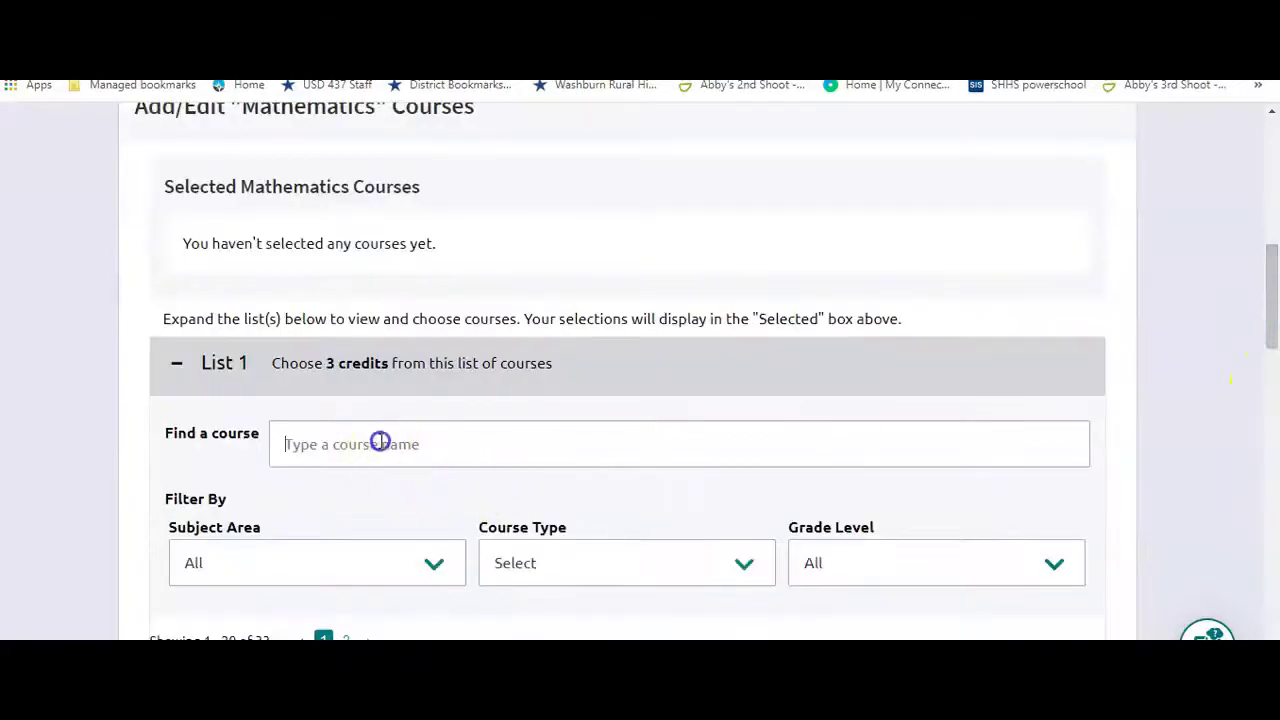
{"action": "type", "text": "integ"}
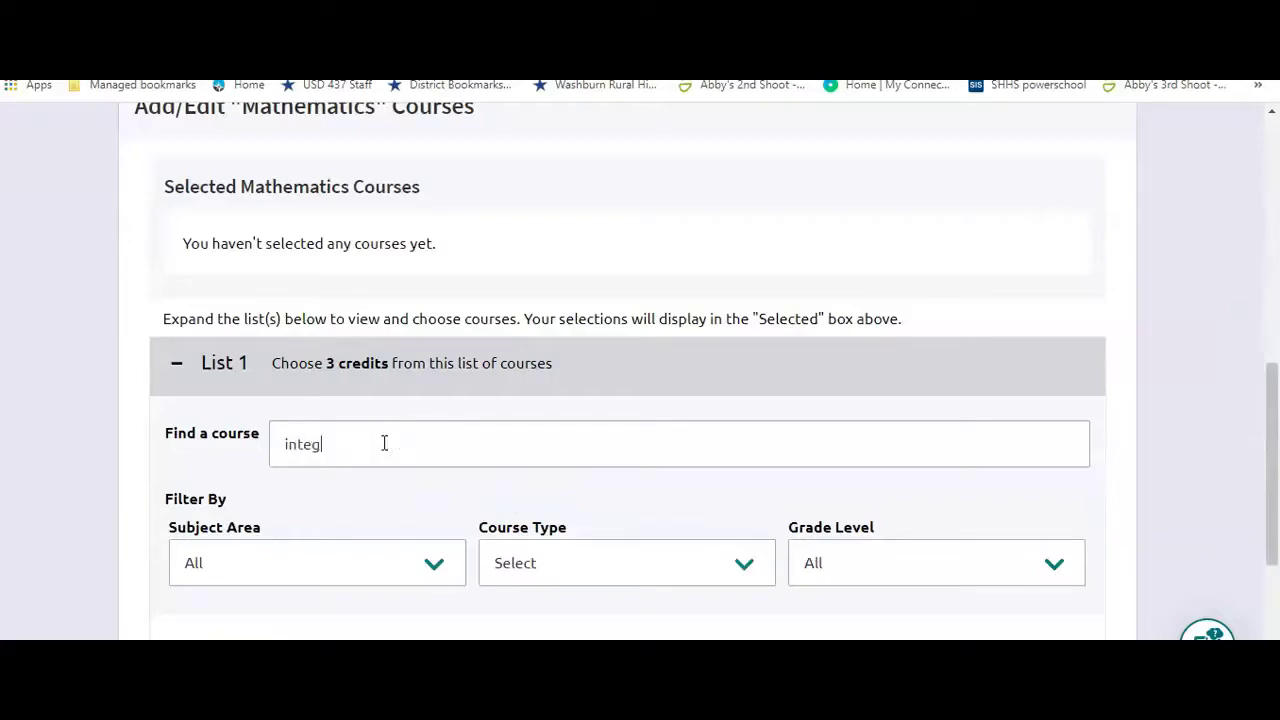
{"action": "type", "text": "rated math 2"}
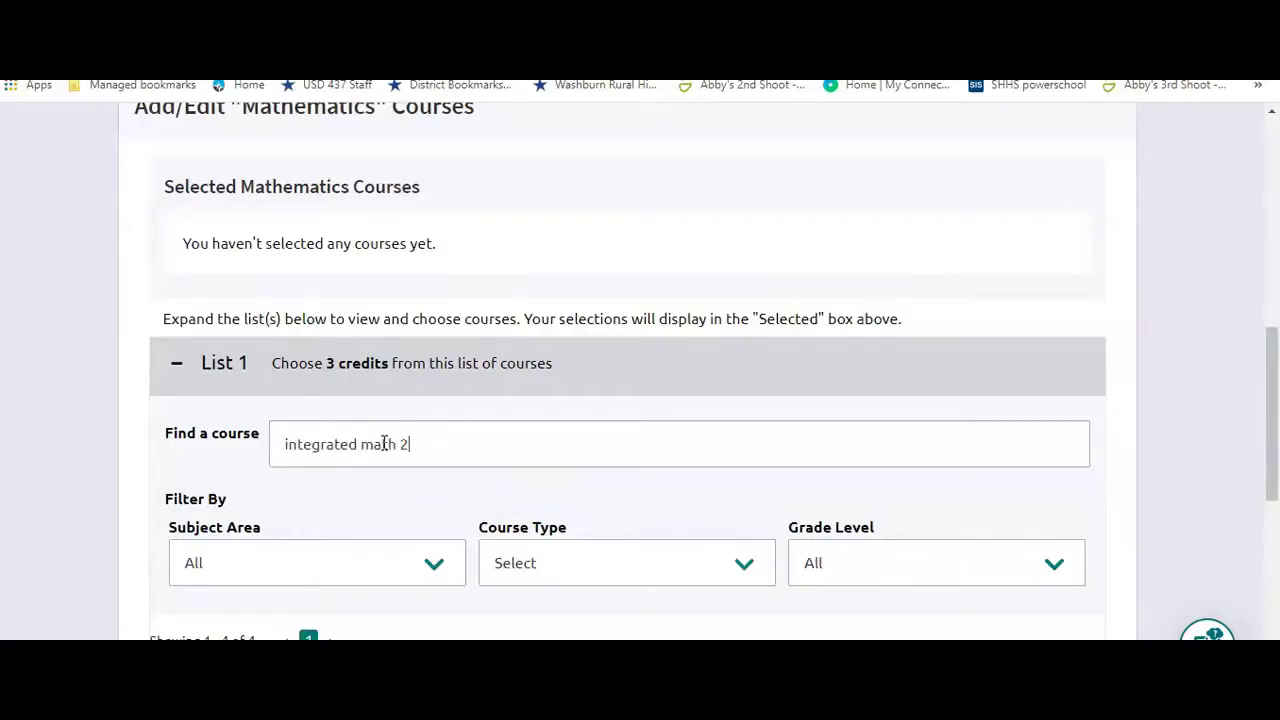
Add Integrated Math 2a - Geometry (Fall) and Integrated Math 2b - Geometry (Spring) to the plan for Grade 10
{"action": "left_click_drag", "start_coordinate": [1271, 414], "coordinate": [1274, 531]}
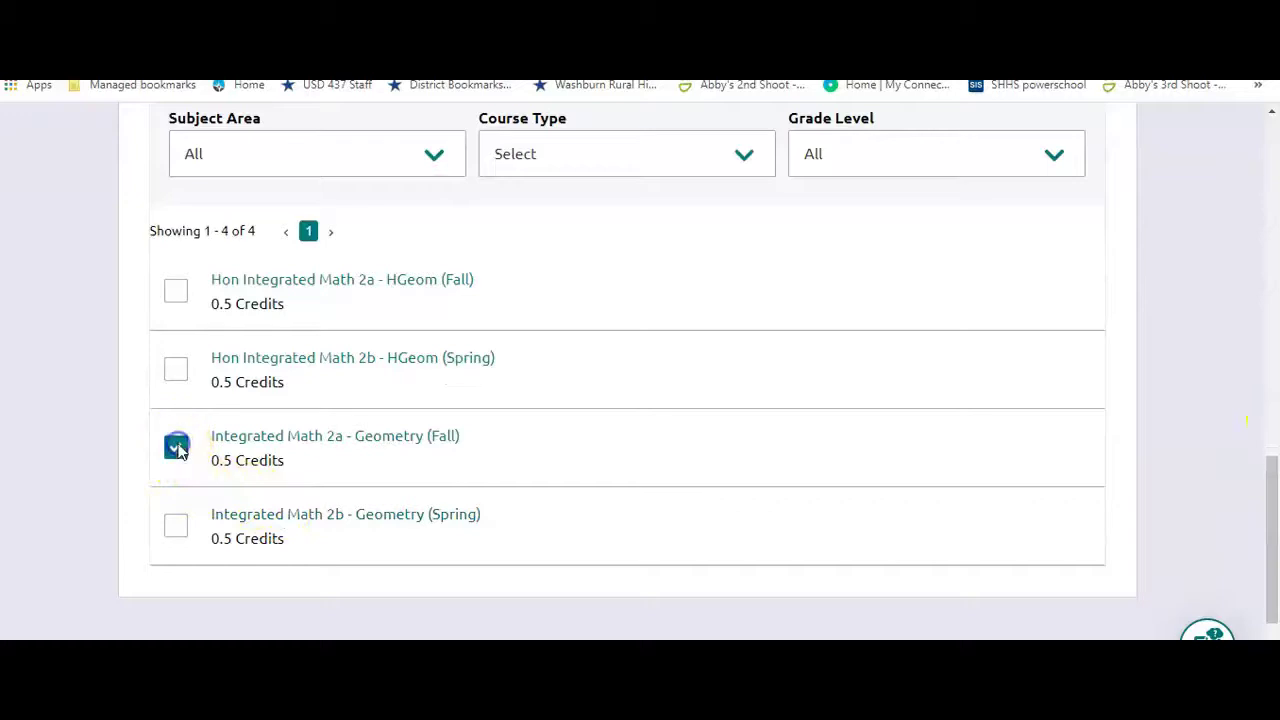
{"action": "left_click", "coordinate": [178, 528]}
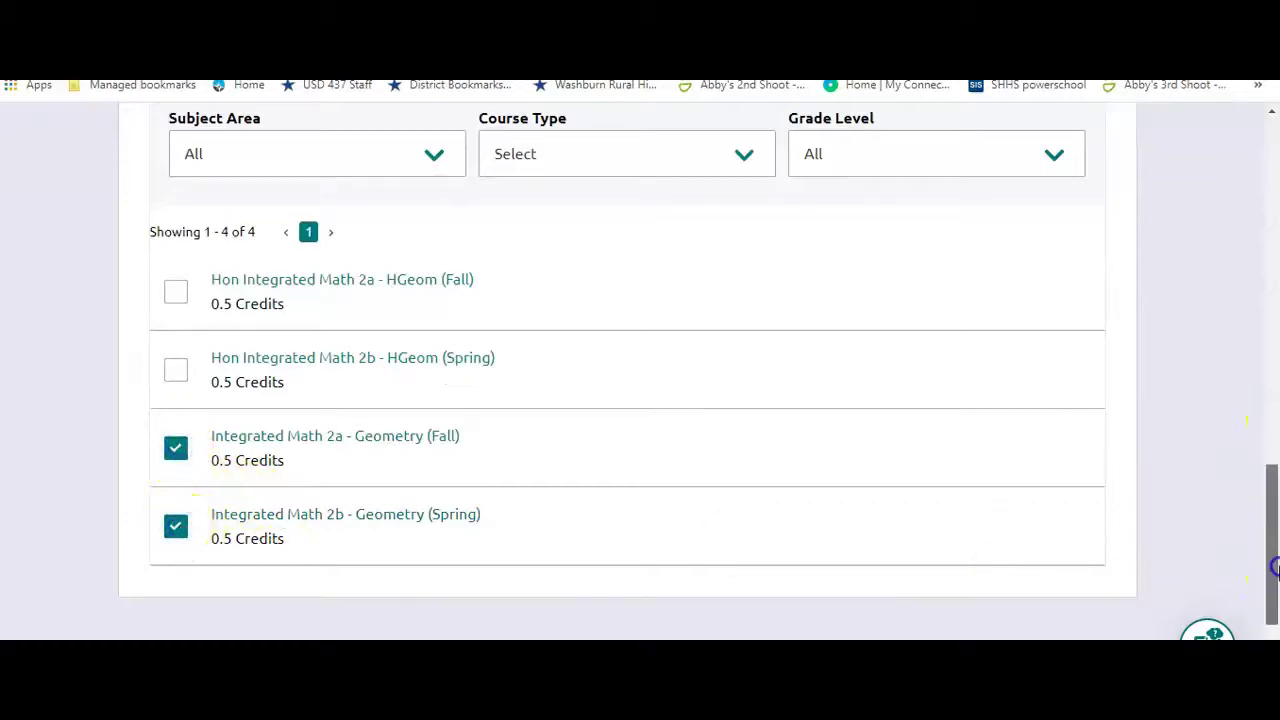
{"action": "left_click_drag", "start_coordinate": [1274, 540], "coordinate": [1274, 357]}
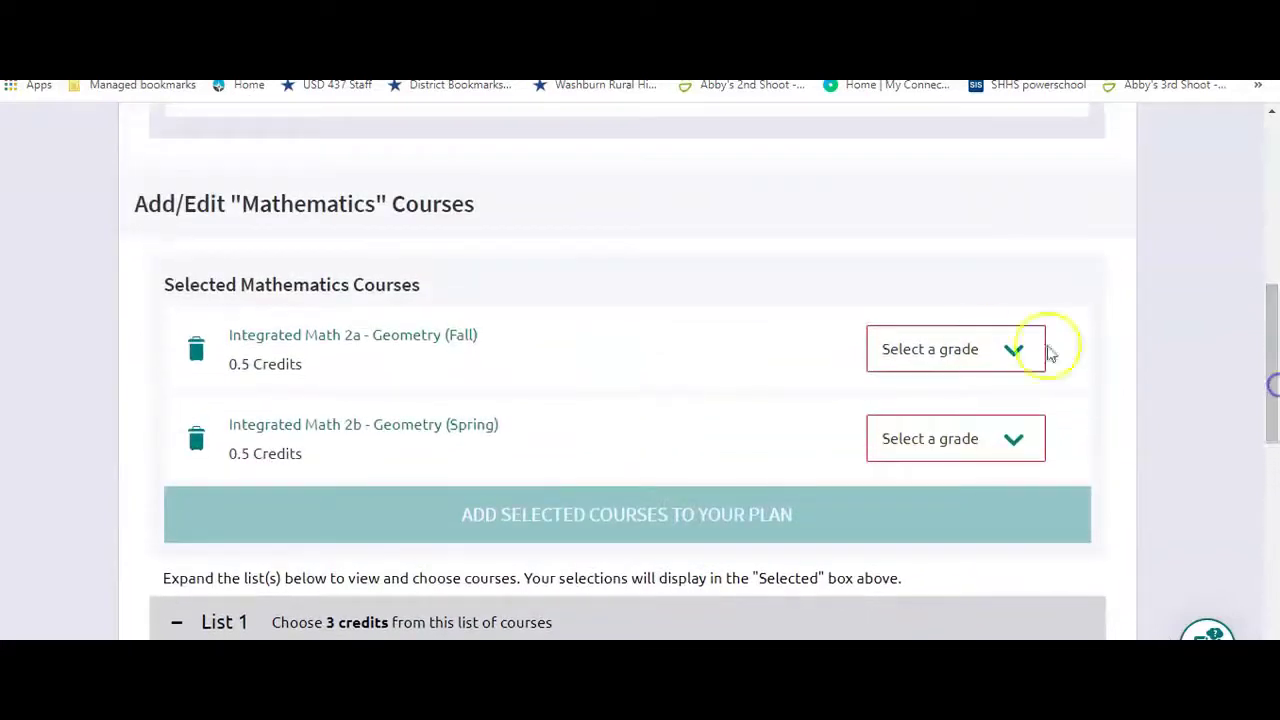
{"action": "left_click", "coordinate": [948, 352]}
{"action": "left_click", "coordinate": [937, 463]}
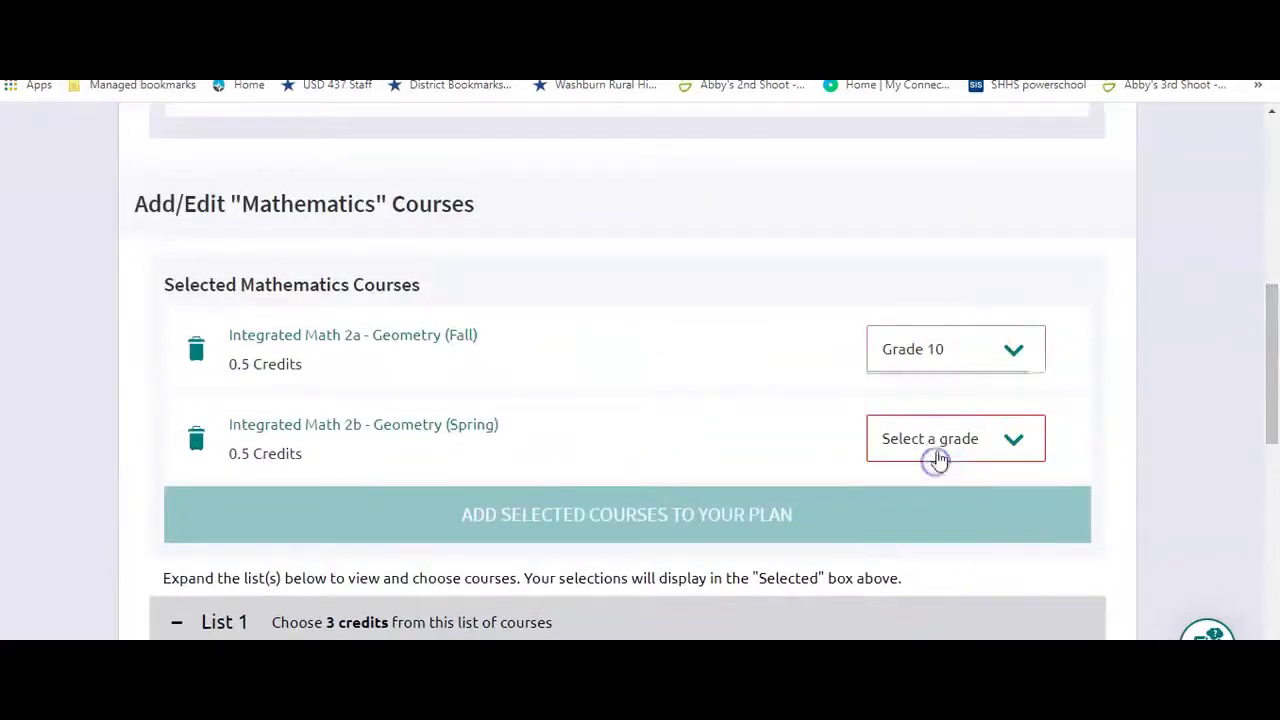
{"action": "left_click", "coordinate": [930, 437]}
{"action": "left_click", "coordinate": [931, 557]}
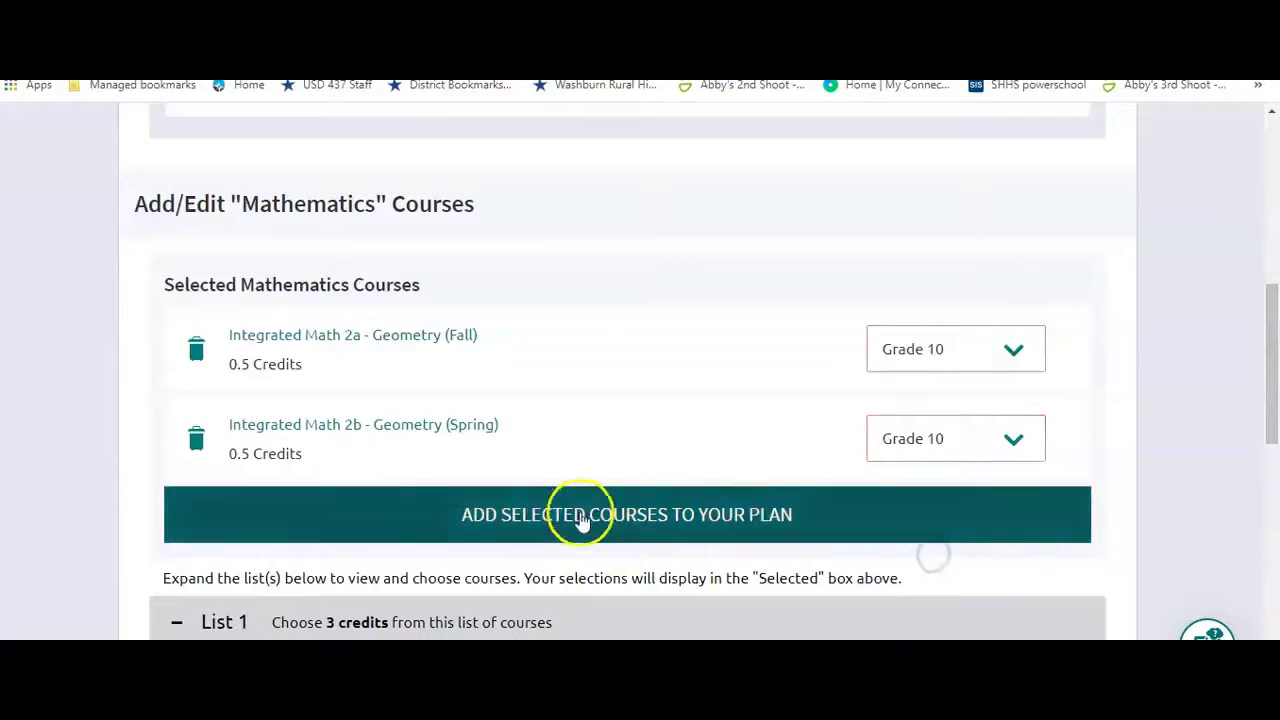
{"action": "left_click", "coordinate": [575, 515]}
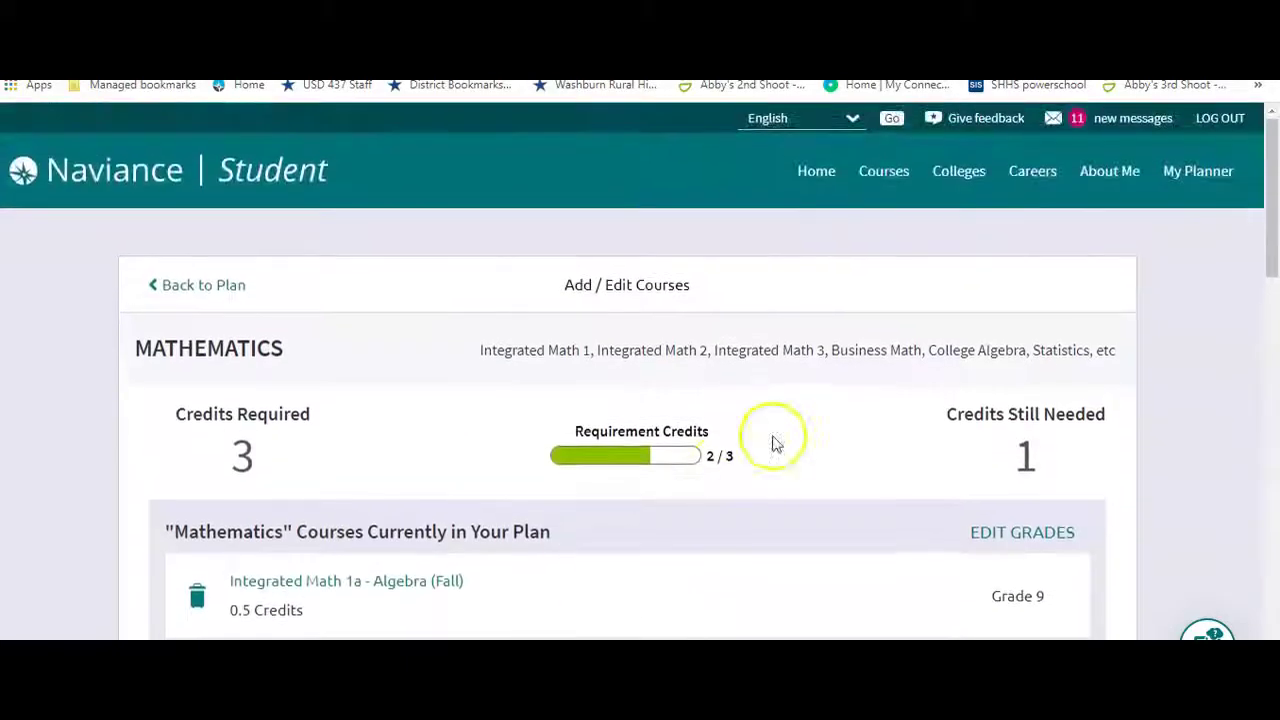
Return to the plan overview, check the requirements there, and open the Physical Science requirement for adding courses
{"action": "left_click", "coordinate": [154, 287]}
{"action": "left_click_drag", "start_coordinate": [1272, 232], "coordinate": [1275, 322]}
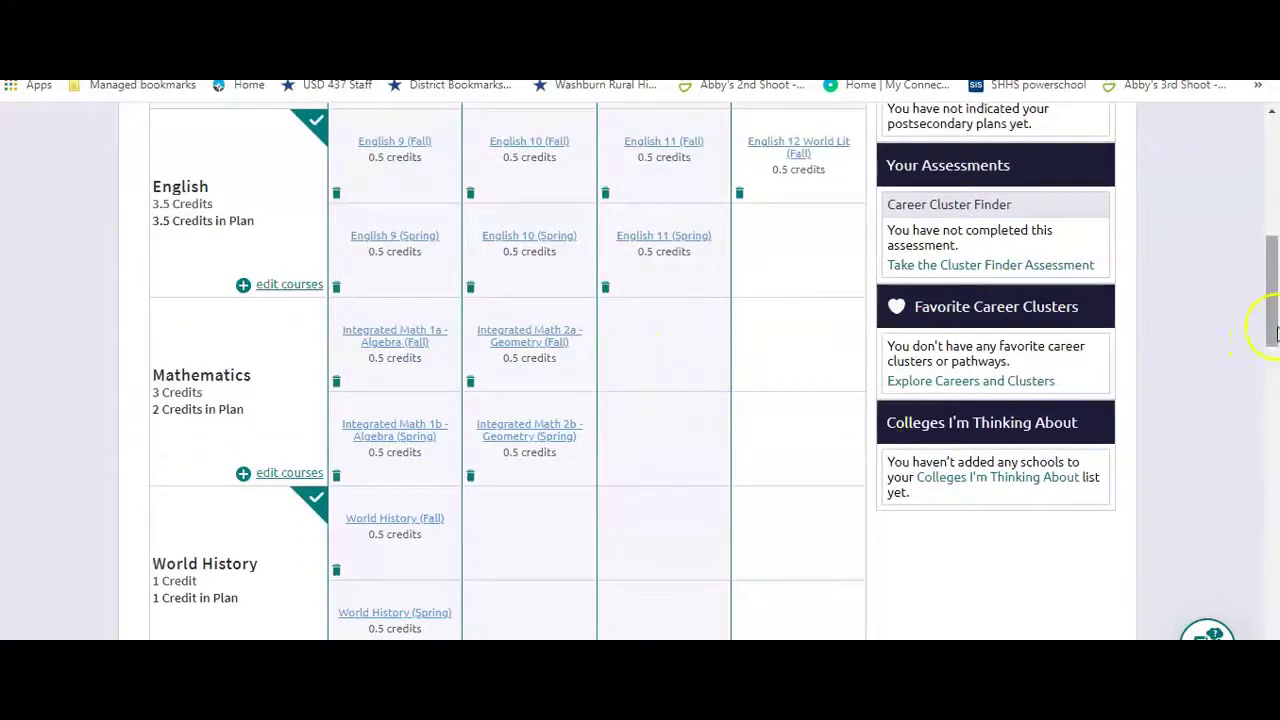
{"action": "mouse_move", "coordinate": [1271, 320]}
{"action": "left_mouse_down"}
{"action": "mouse_move", "coordinate": [1274, 305]}
{"action": "mouse_move", "coordinate": [1275, 332]}
{"action": "left_mouse_up"}
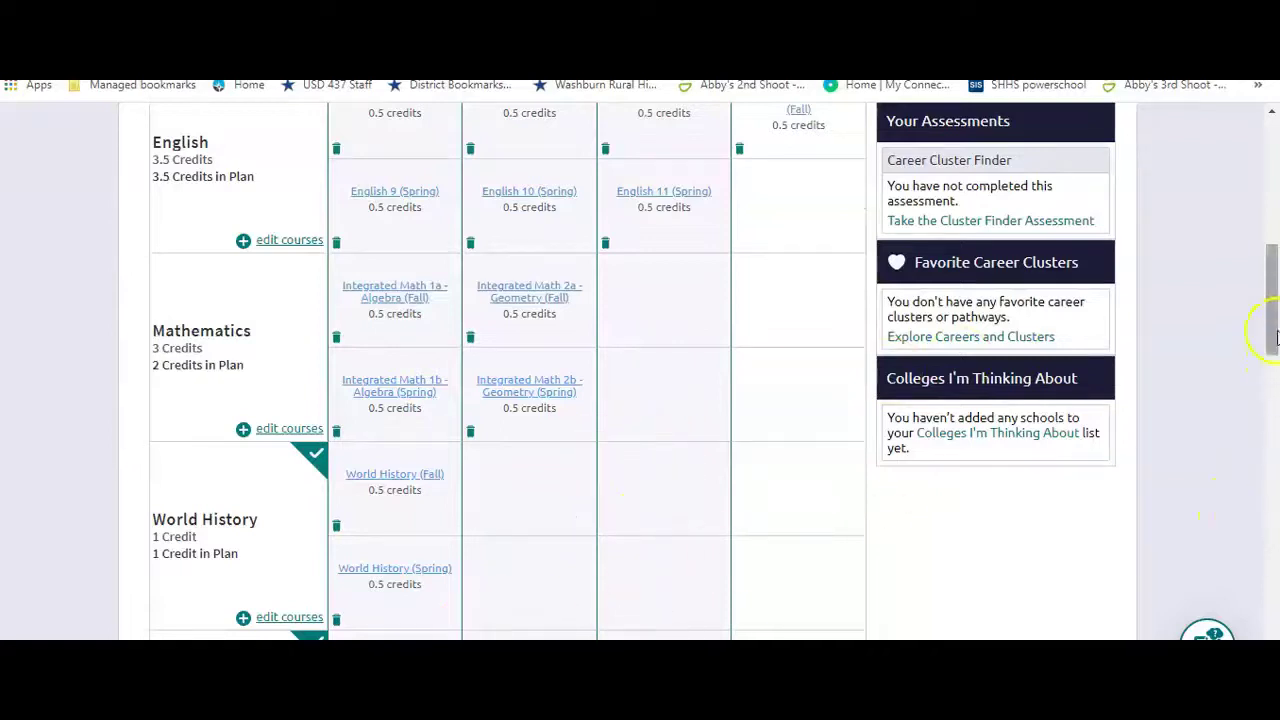
{"action": "left_click_drag", "start_coordinate": [1273, 325], "coordinate": [1273, 356]}
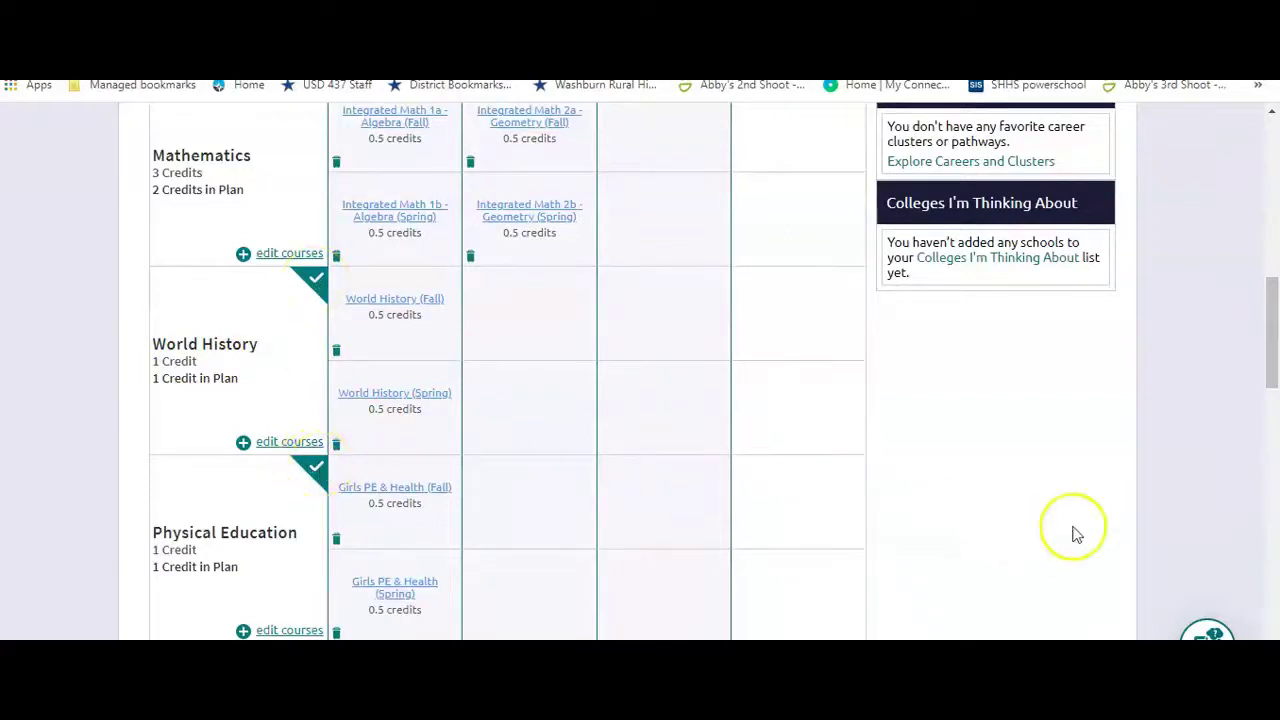
{"action": "left_click_drag", "start_coordinate": [1275, 351], "coordinate": [1273, 398]}
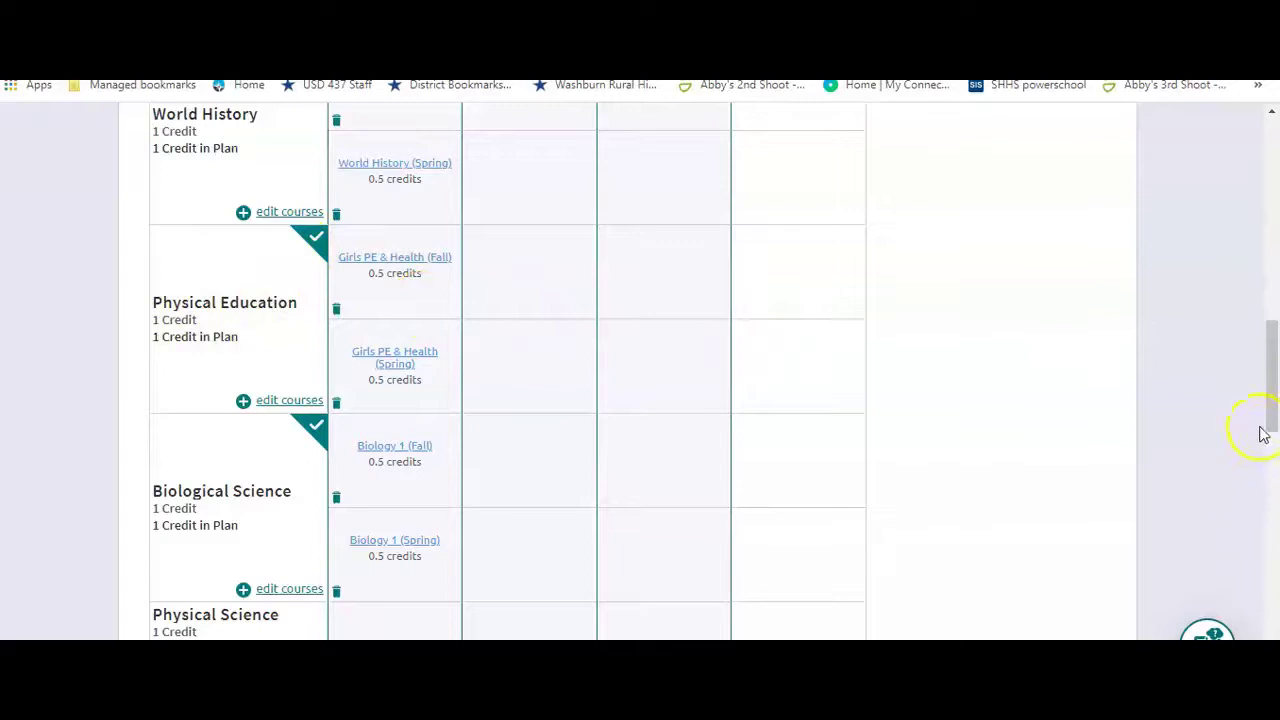
{"action": "left_click_drag", "start_coordinate": [1274, 408], "coordinate": [1270, 458]}
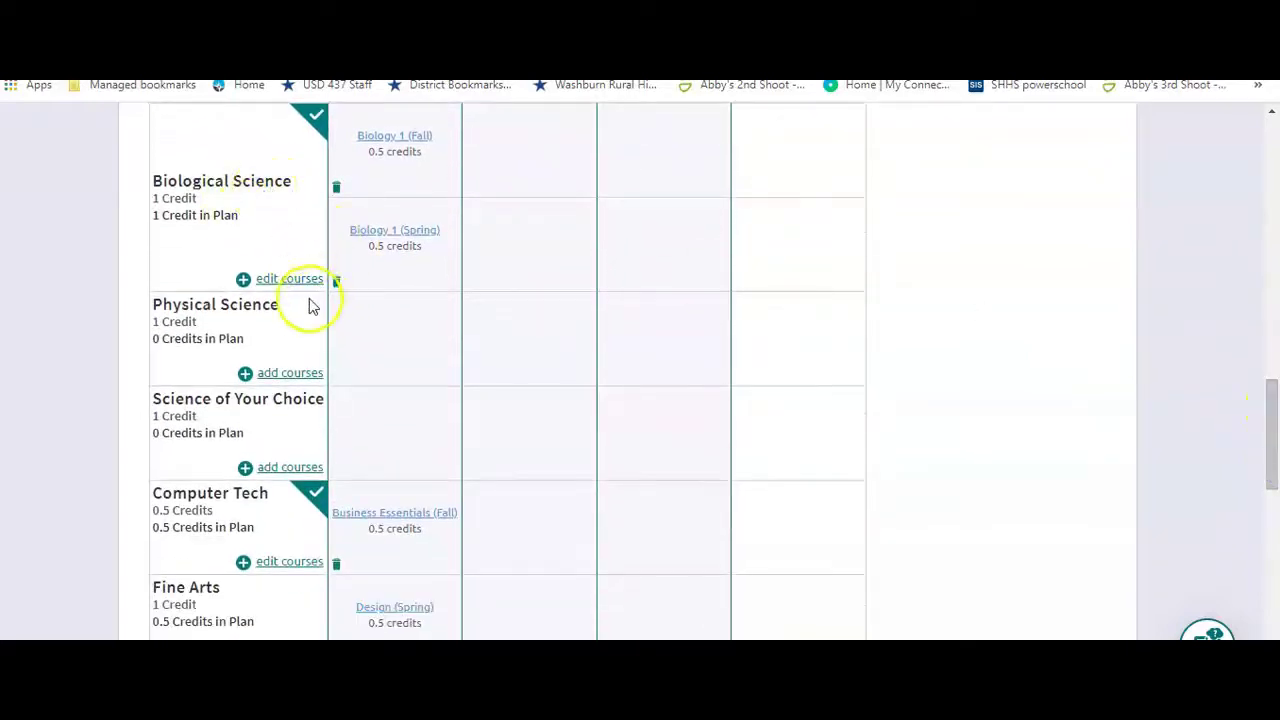
{"action": "left_click", "coordinate": [288, 374]}
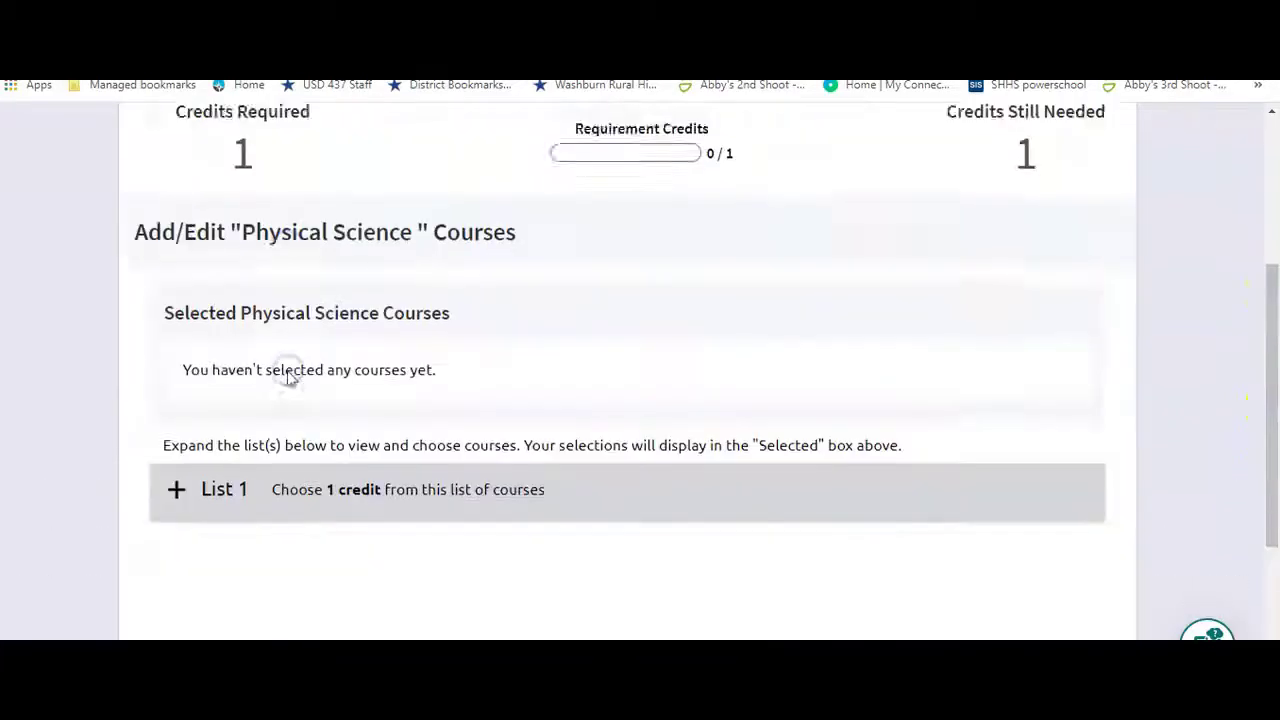
Expand List 1 of the Physical Science requirement and search its courses for "physics"
{"action": "left_click_drag", "start_coordinate": [1277, 290], "coordinate": [1269, 443]}
{"action": "left_click", "coordinate": [177, 354]}
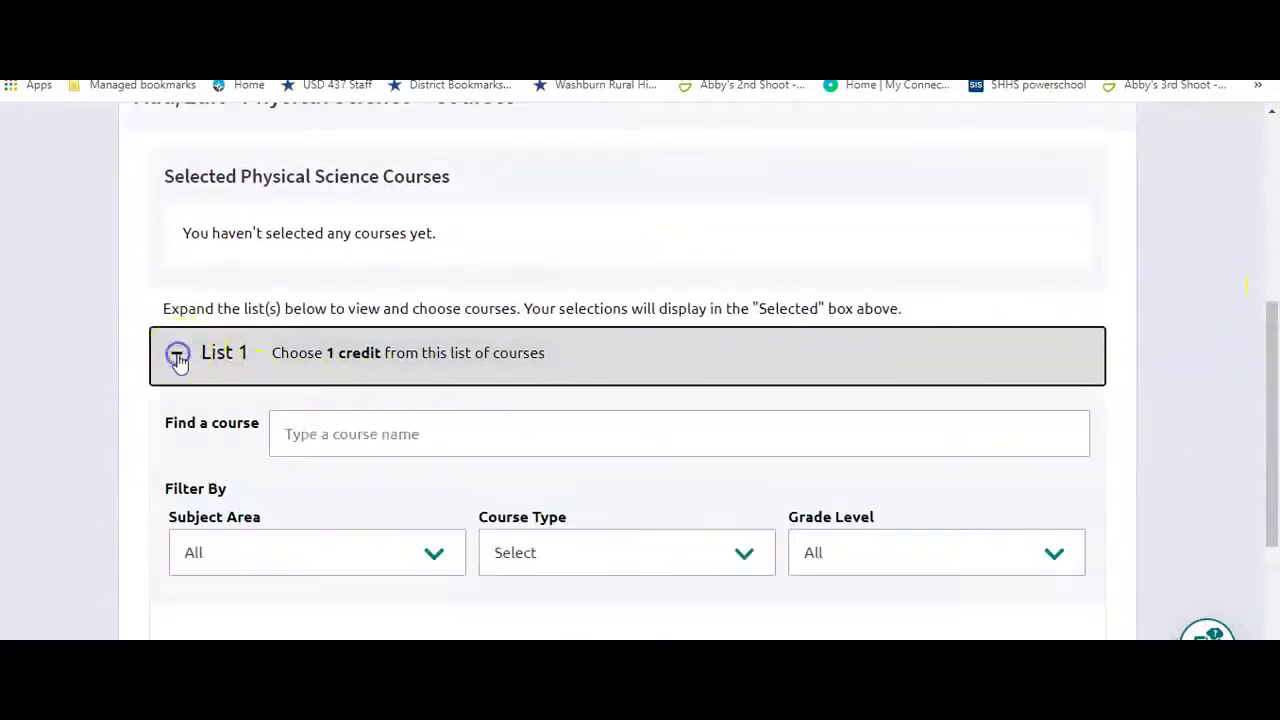
{"action": "left_click", "coordinate": [368, 441]}
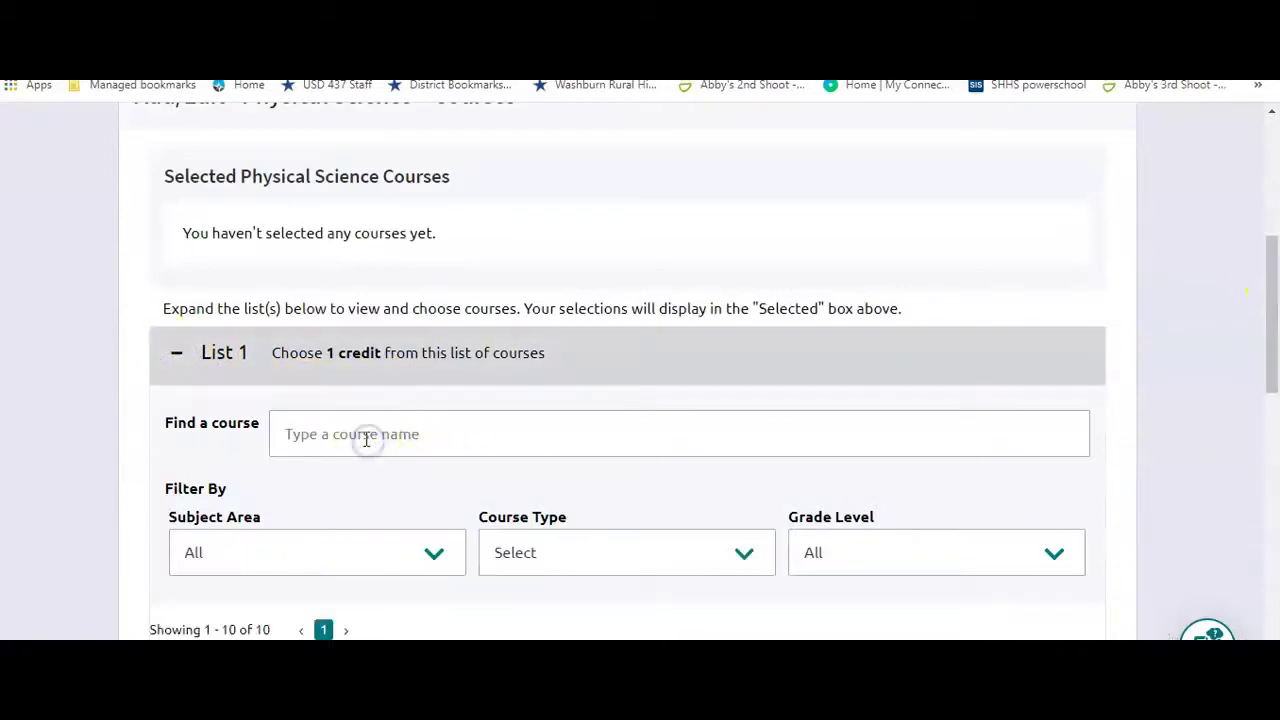
{"action": "type", "text": "physics"}
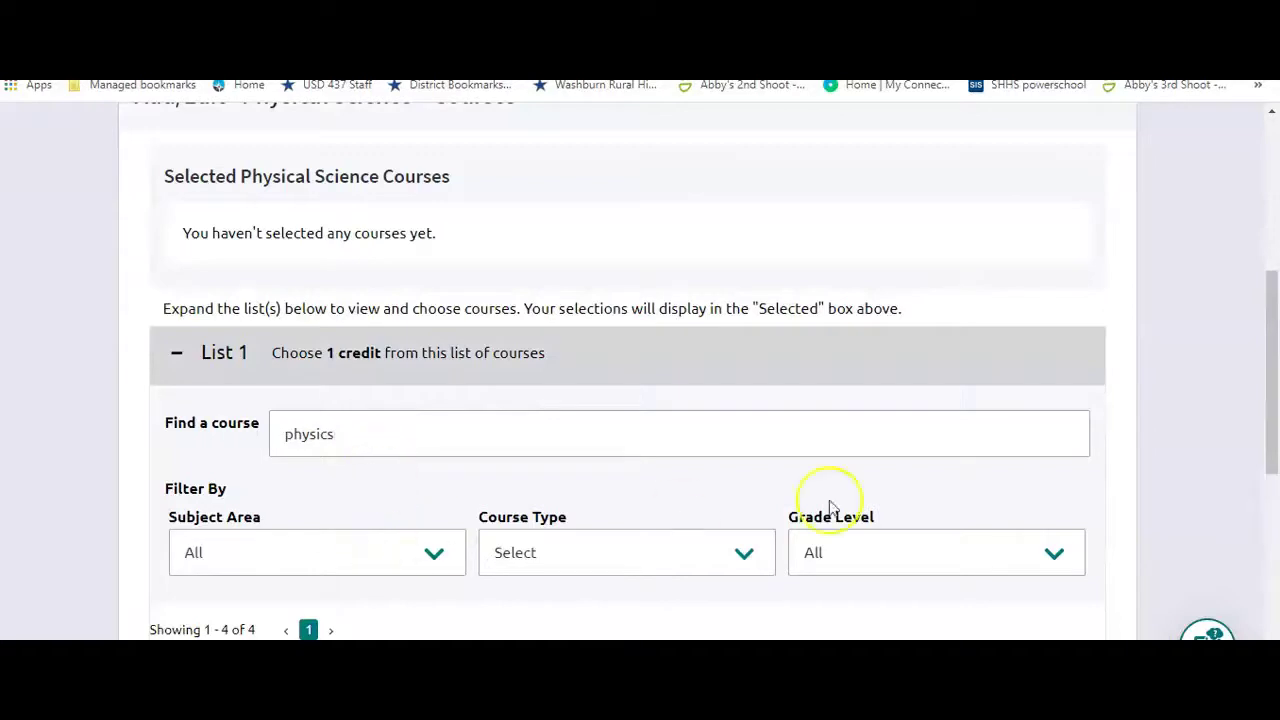
Select General Physics (Fall) and General Physics (Spring) as Physical Science courses
{"action": "left_click_drag", "start_coordinate": [1271, 309], "coordinate": [1266, 462]}
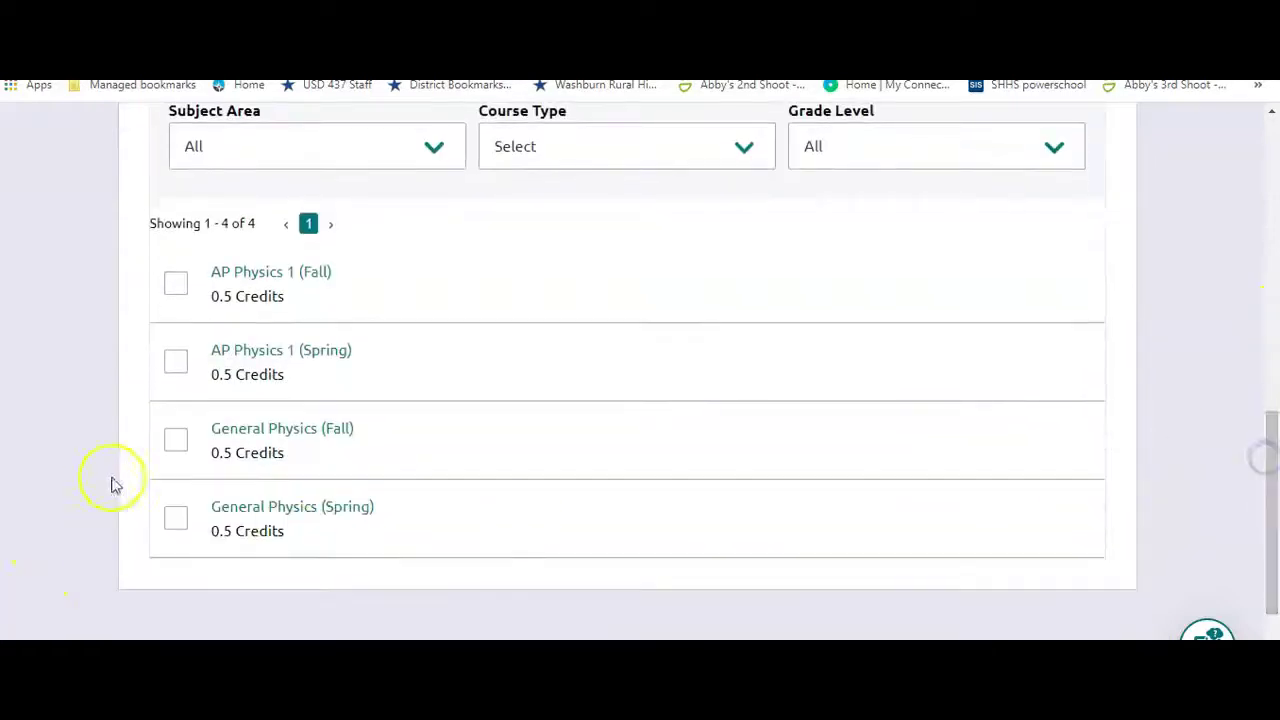
{"action": "left_click", "coordinate": [176, 440]}
{"action": "left_click", "coordinate": [176, 518]}
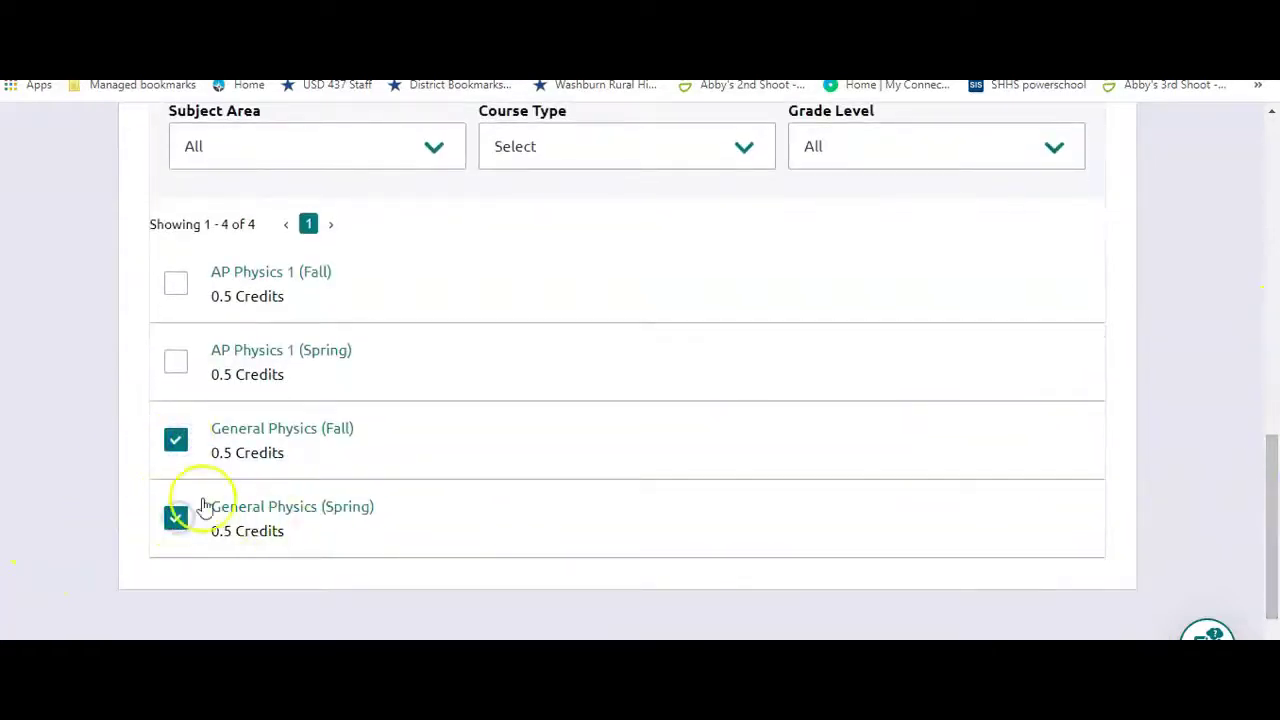
Assign Grade 10 to both General Physics courses and add them to the plan
{"action": "left_click", "coordinate": [1272, 482]}
{"action": "left_click_drag", "start_coordinate": [1272, 482], "coordinate": [1274, 300]}
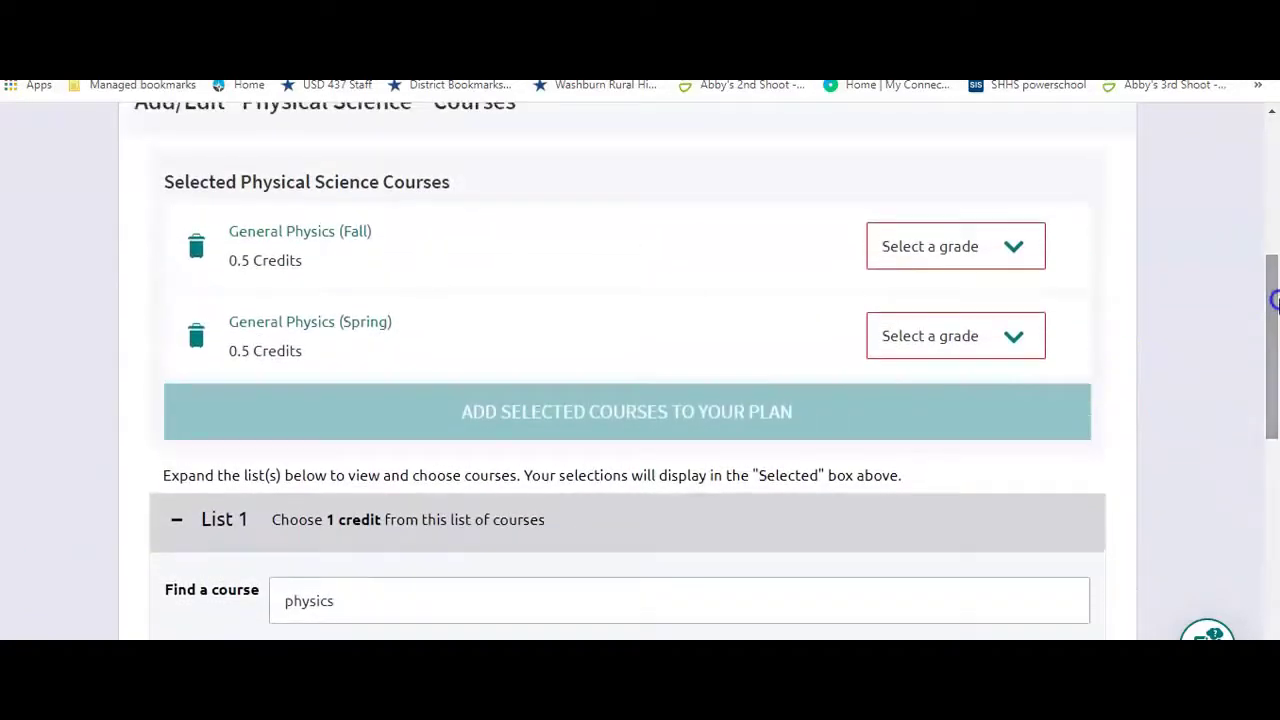
{"action": "left_click", "coordinate": [986, 246]}
{"action": "left_click", "coordinate": [950, 330]}
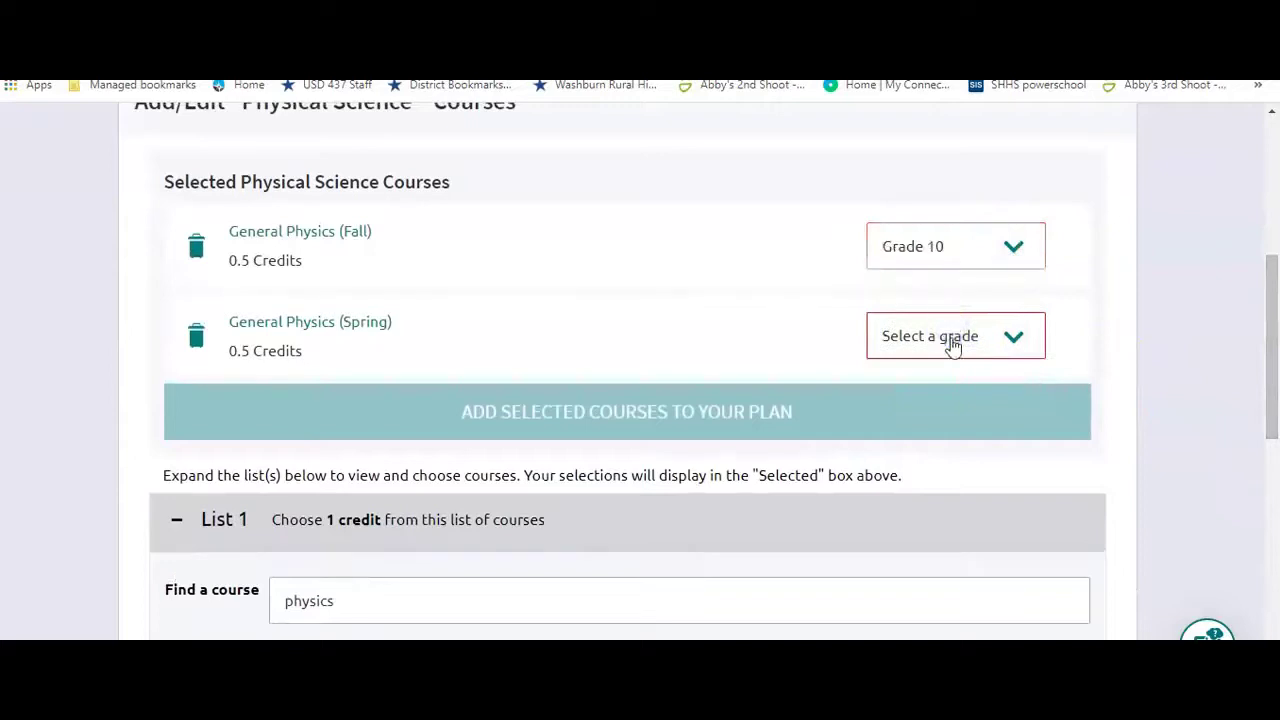
{"action": "left_click", "coordinate": [952, 343]}
{"action": "left_click", "coordinate": [930, 425]}
{"action": "left_click", "coordinate": [628, 420]}
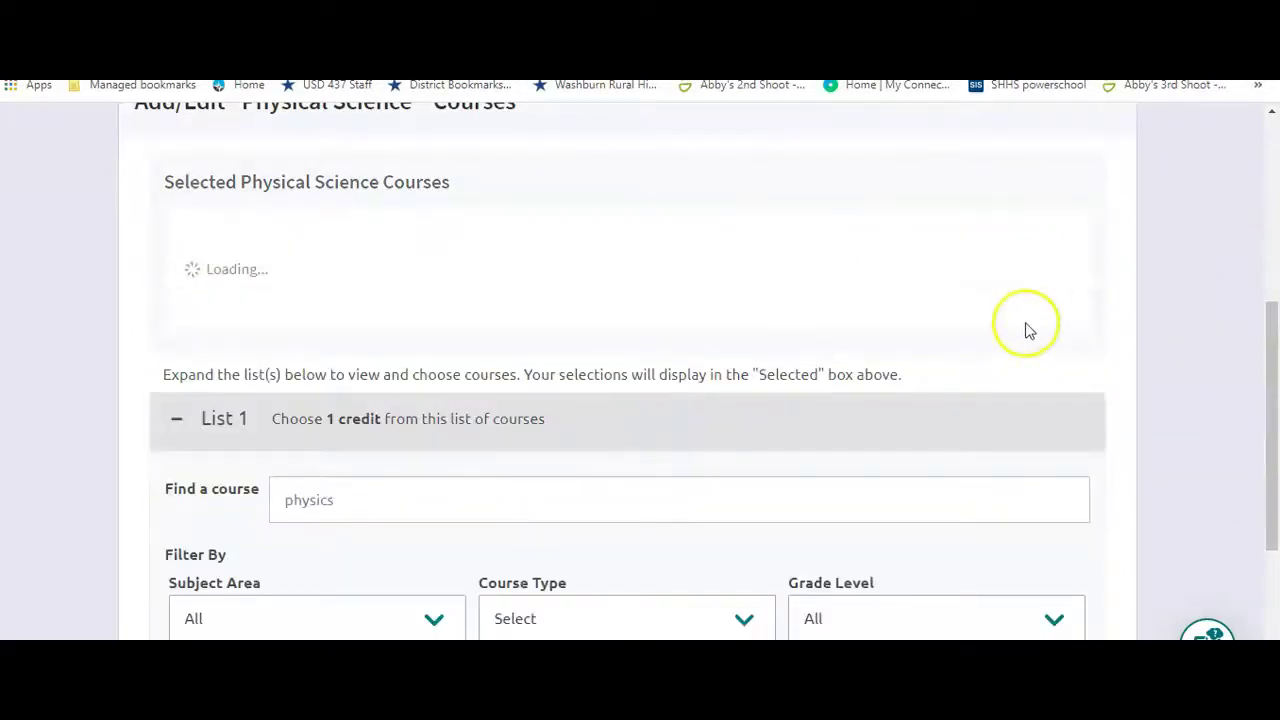
Return to the plan overview and review the Physical Science placements and the credit totals for the plan and each grade
{"action": "scroll", "coordinate": [1248, 403], "scroll_direction": "up", "scroll_amount": 5}
{"action": "scroll", "coordinate": [1253, 405], "scroll_direction": "up", "scroll_amount": 1}
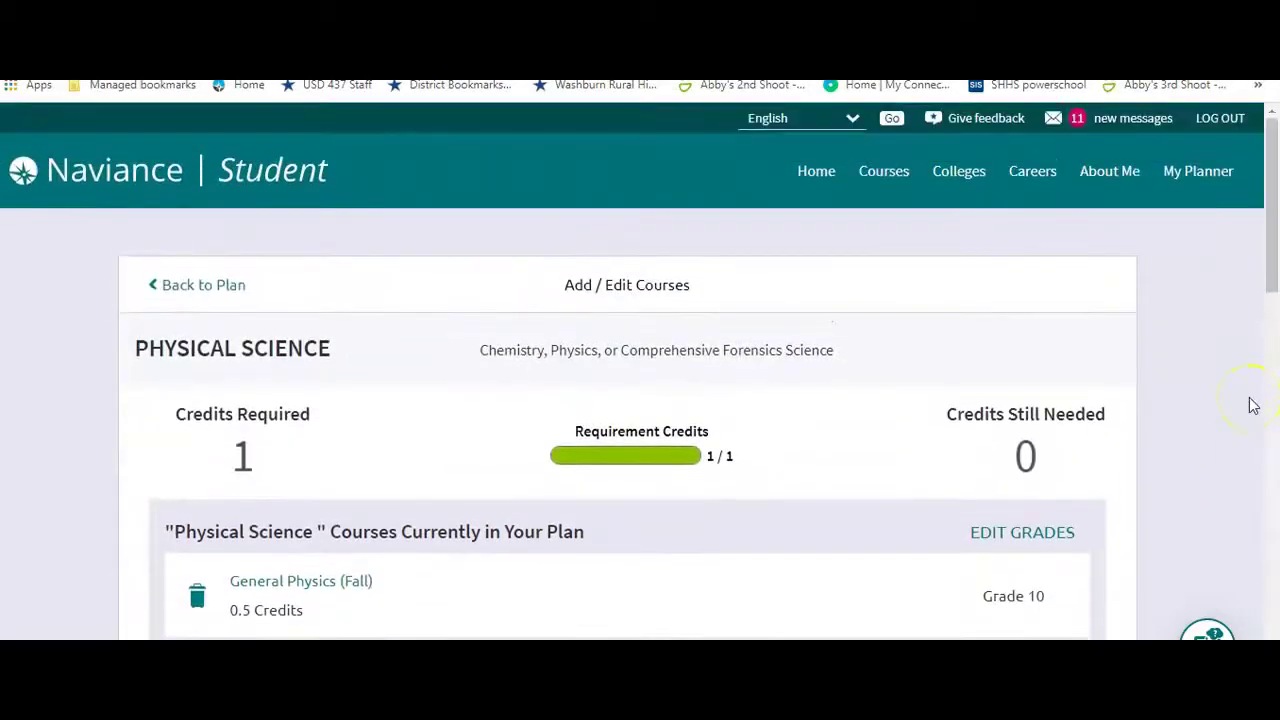
{"action": "left_click", "coordinate": [176, 288]}
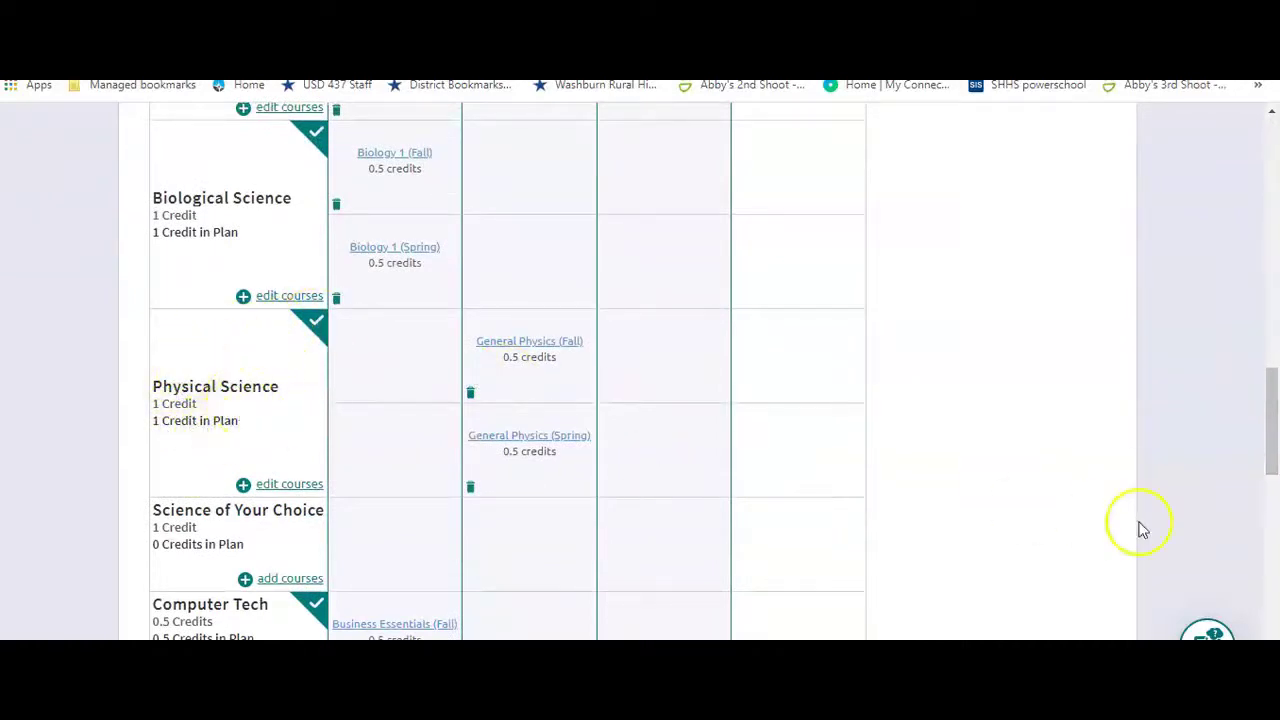
{"action": "left_click_drag", "start_coordinate": [1272, 420], "coordinate": [1274, 243]}
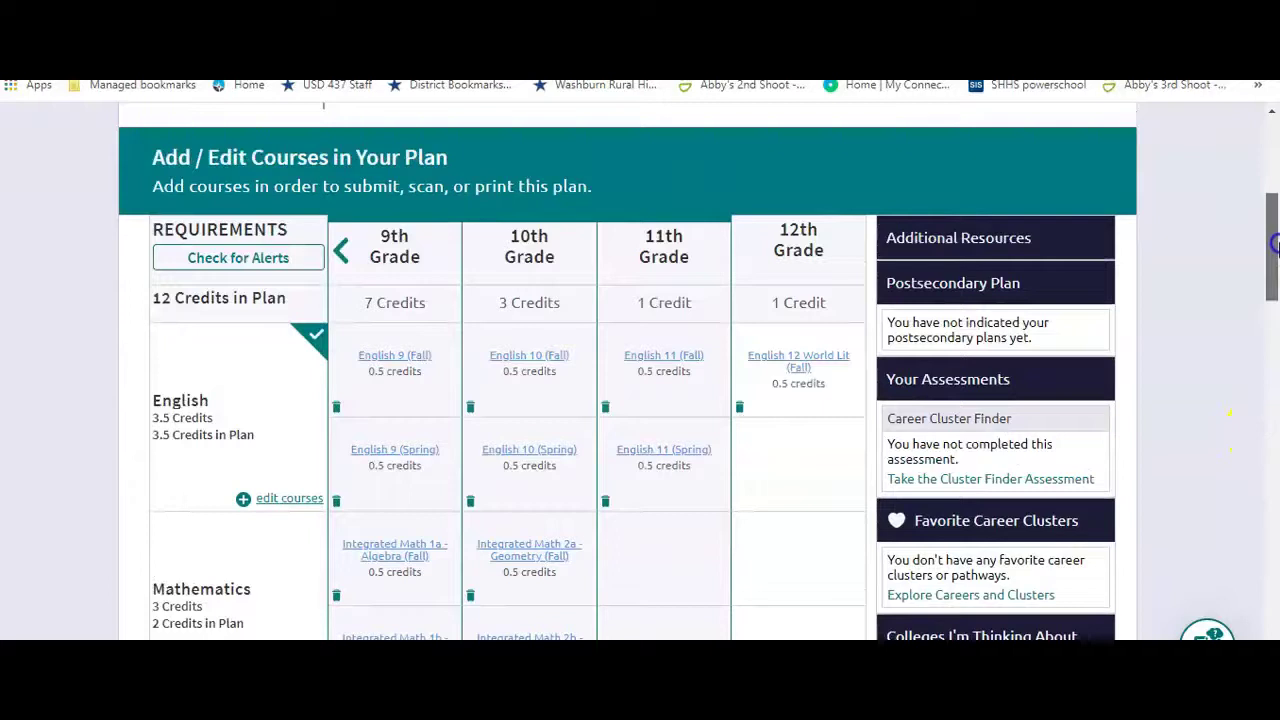
{"action": "left_click_drag", "start_coordinate": [1275, 244], "coordinate": [1275, 210]}
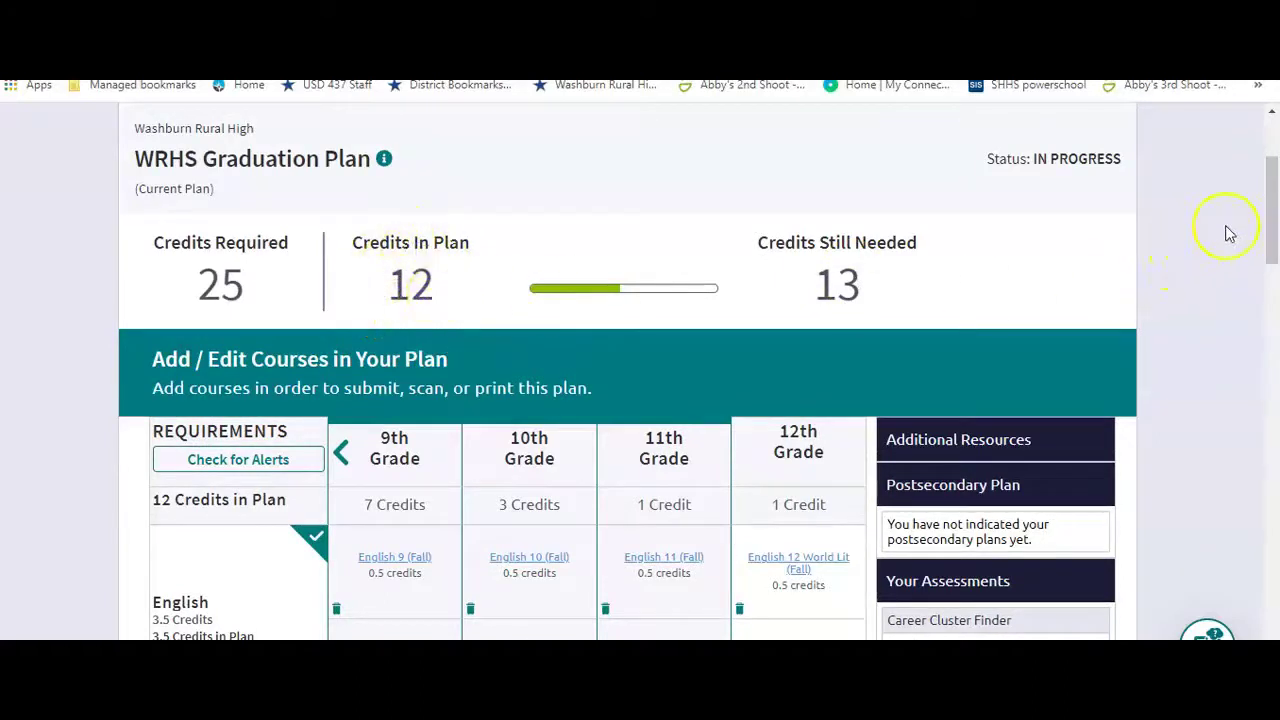
{"action": "mouse_move", "coordinate": [1274, 207]}
{"action": "left_mouse_down"}
{"action": "mouse_move", "coordinate": [1274, 531]}
{"action": "mouse_move", "coordinate": [1274, 194]}
{"action": "left_mouse_up"}
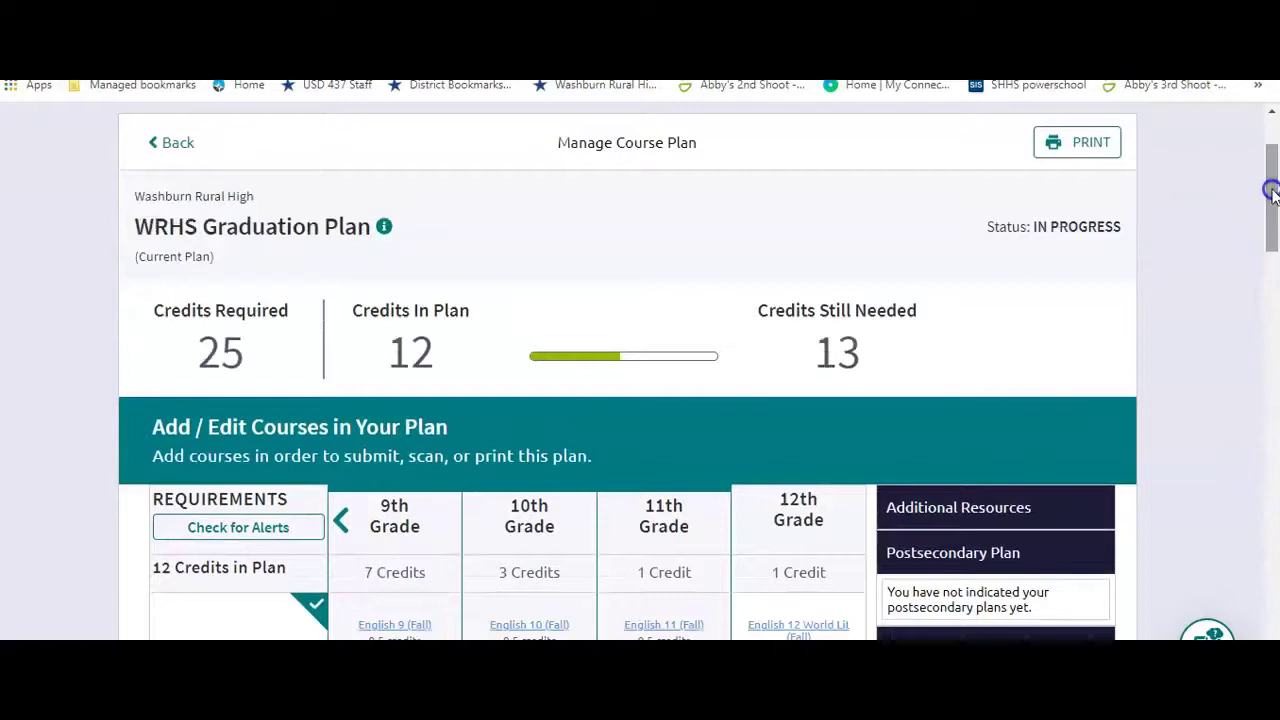
{"action": "scroll", "coordinate": [1274, 193], "scroll_direction": "down", "scroll_amount": 3}
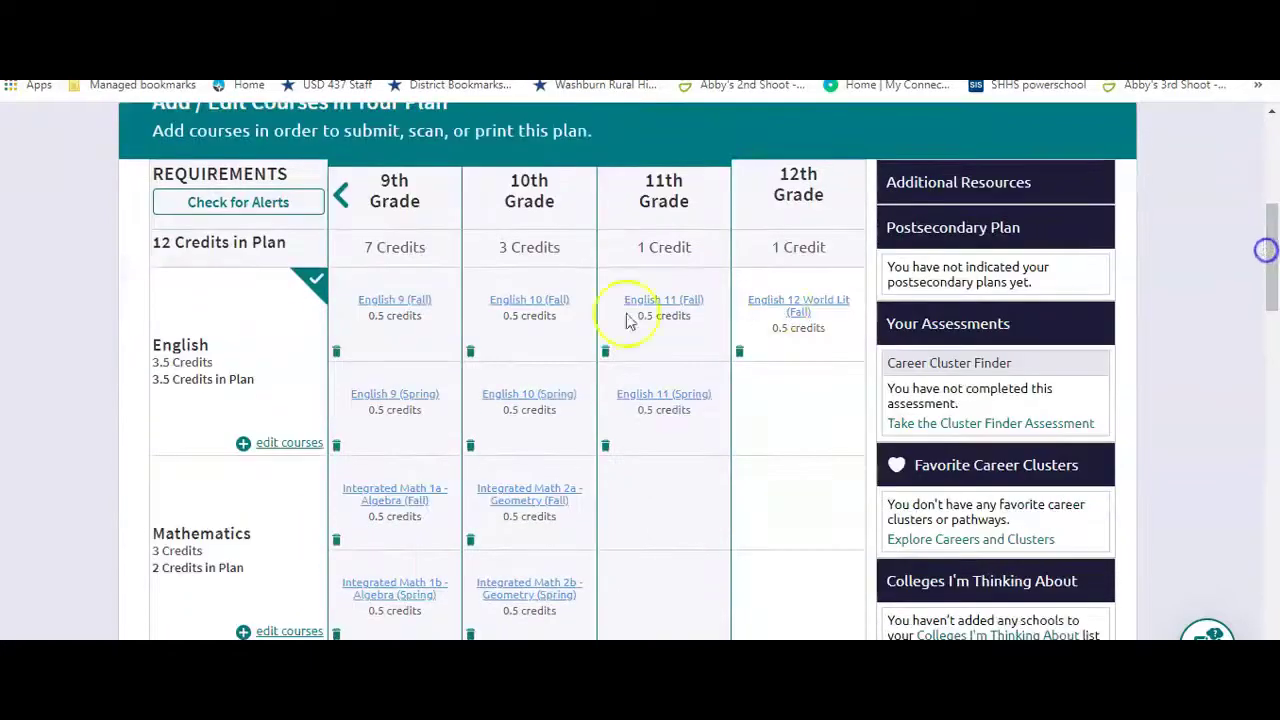